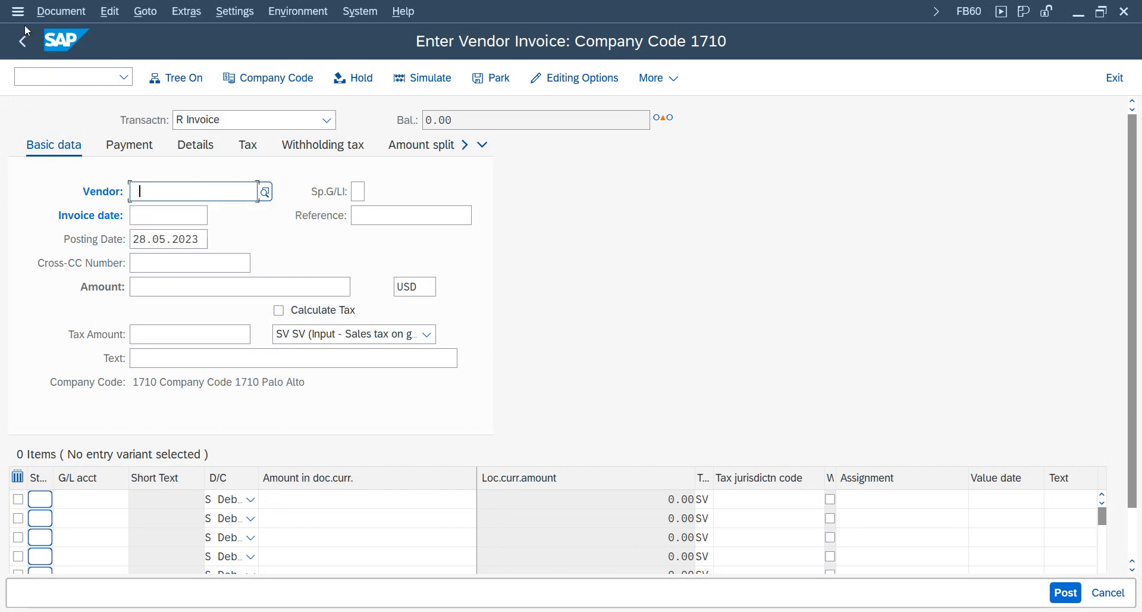
Step: Leave the vendor invoice entry and open transaction FB50 for entering a G/L account document
{"action": "left_click", "coordinate": [53, 79]}
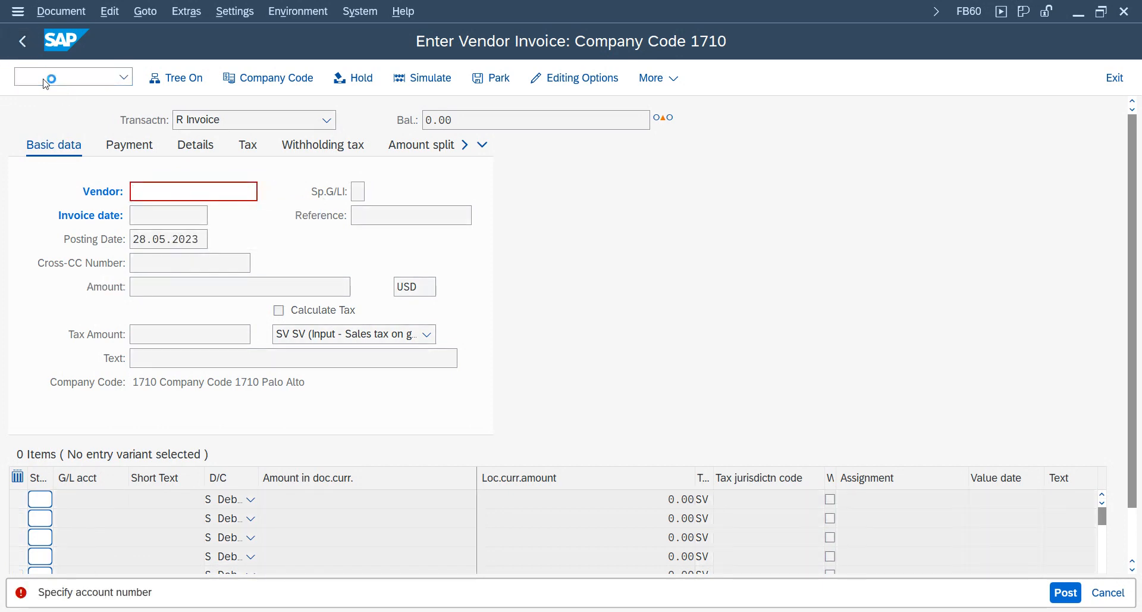
{"action": "key", "text": "Return"}
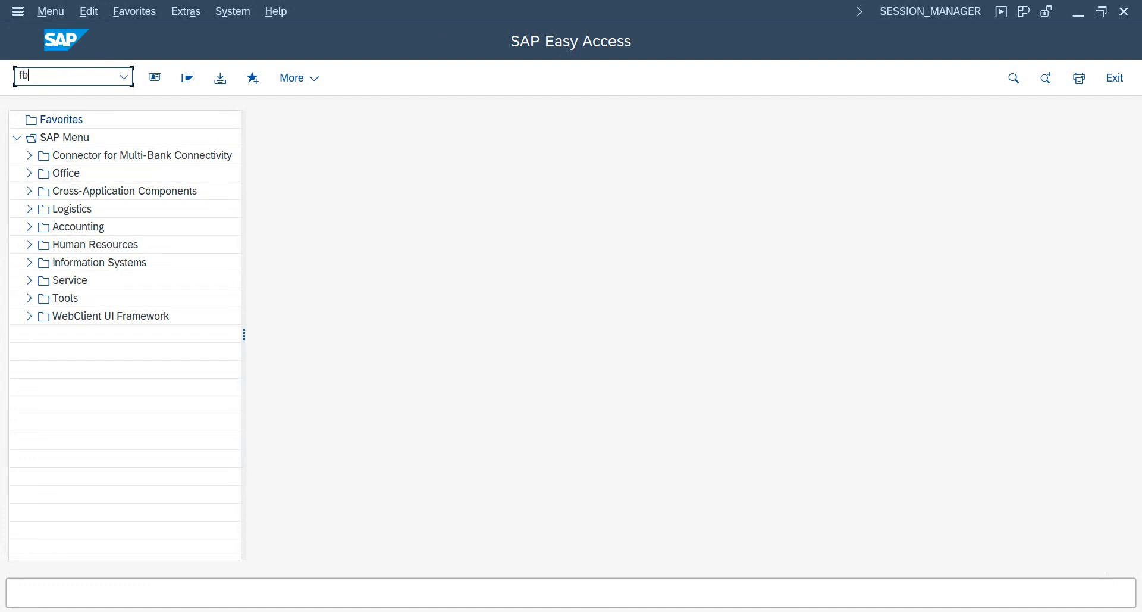
{"action": "key", "text": "Return"}
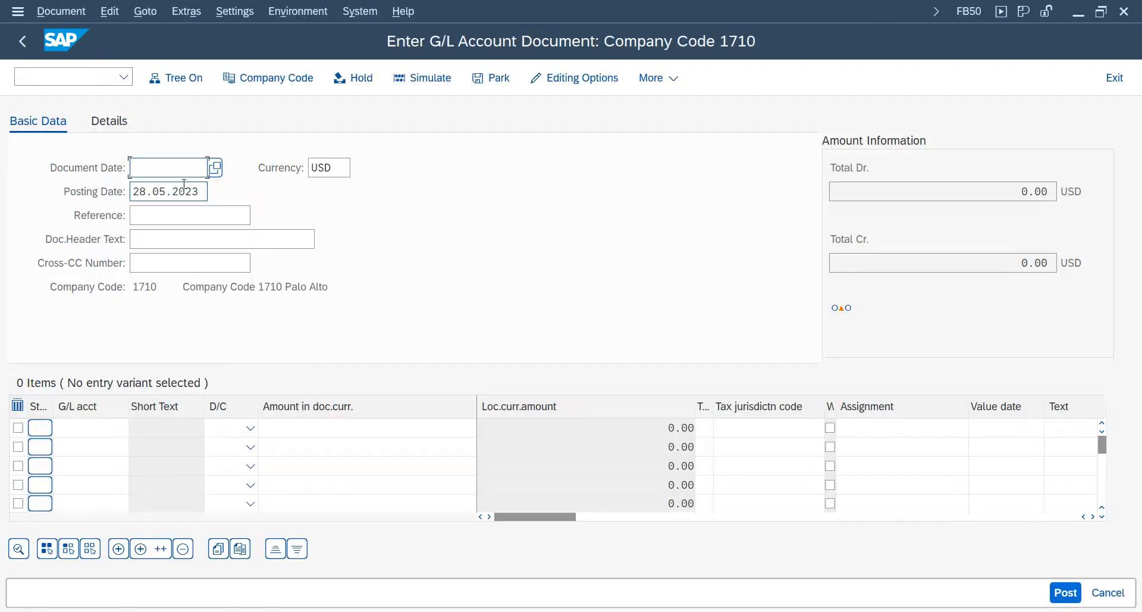
Step: Set the document date to 28.05.2023 and enter dasda as the reference of the G/L document
{"action": "left_click", "coordinate": [193, 173]}
{"action": "left_click", "coordinate": [188, 192]}
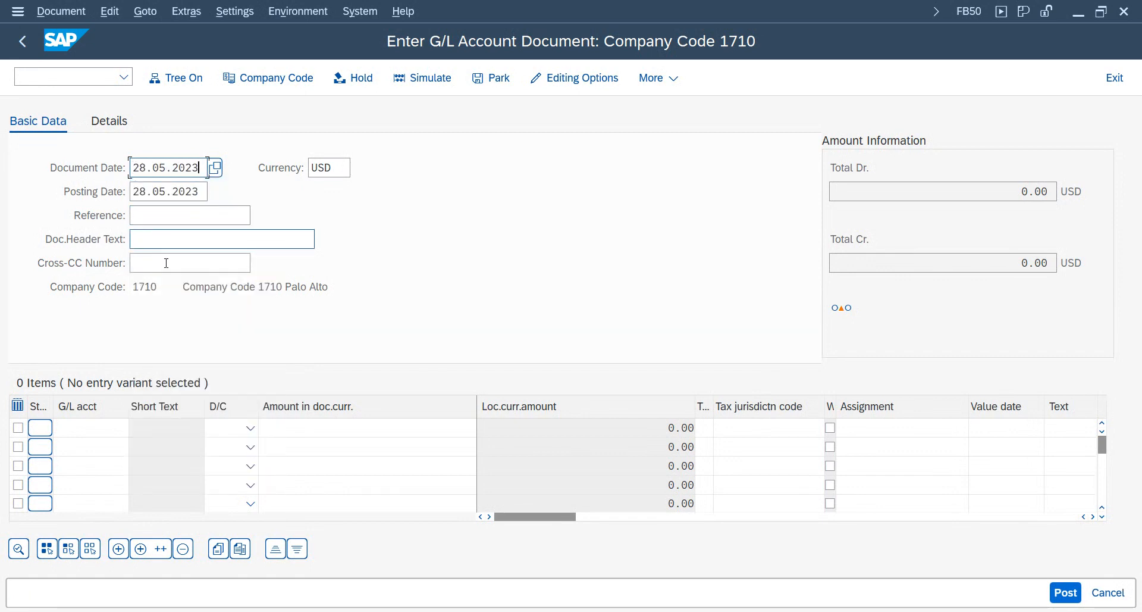
{"action": "left_click", "coordinate": [165, 223]}
{"action": "type", "text": "dasda"}
Step: Enter the first line item with G/L account 5403003 as a debit of 5000
{"action": "left_click", "coordinate": [99, 425]}
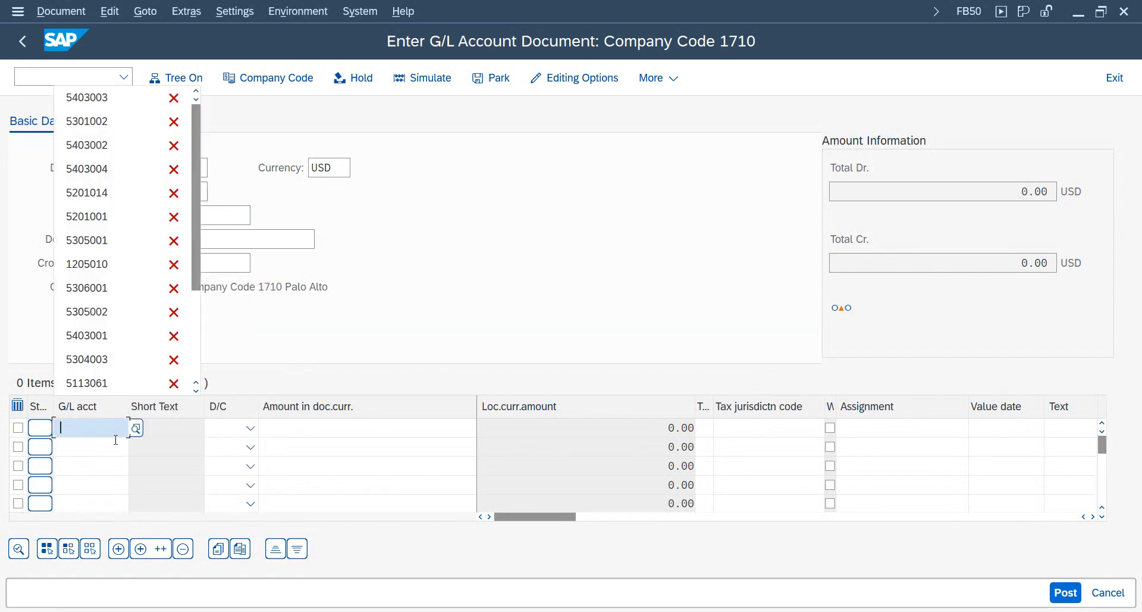
{"action": "left_click", "coordinate": [139, 98]}
{"action": "left_click", "coordinate": [250, 428]}
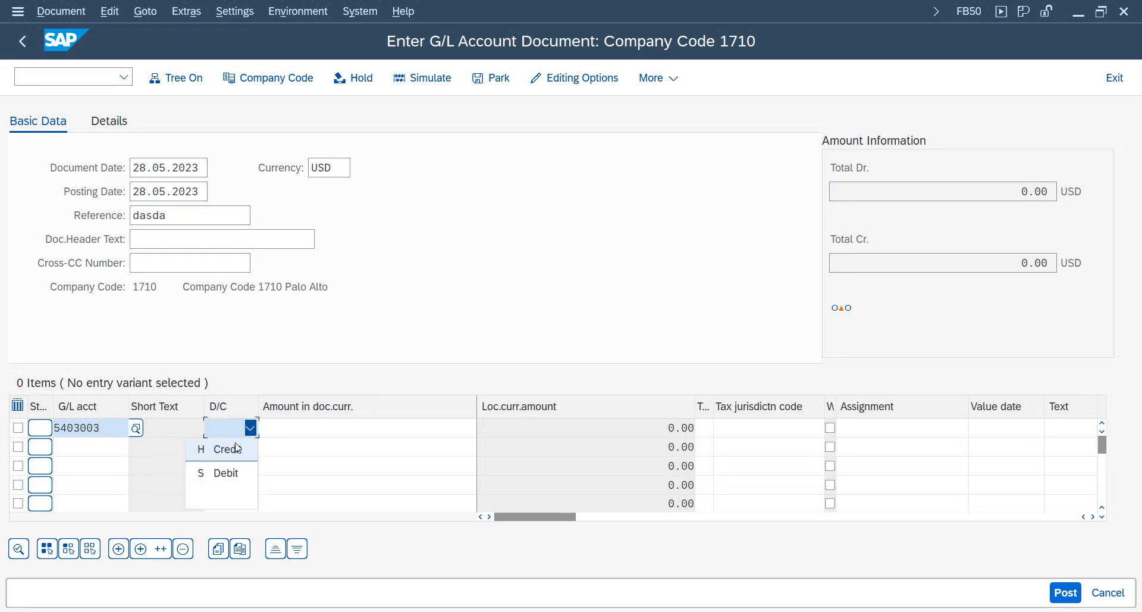
{"action": "left_click", "coordinate": [225, 478]}
{"action": "left_click", "coordinate": [425, 433]}
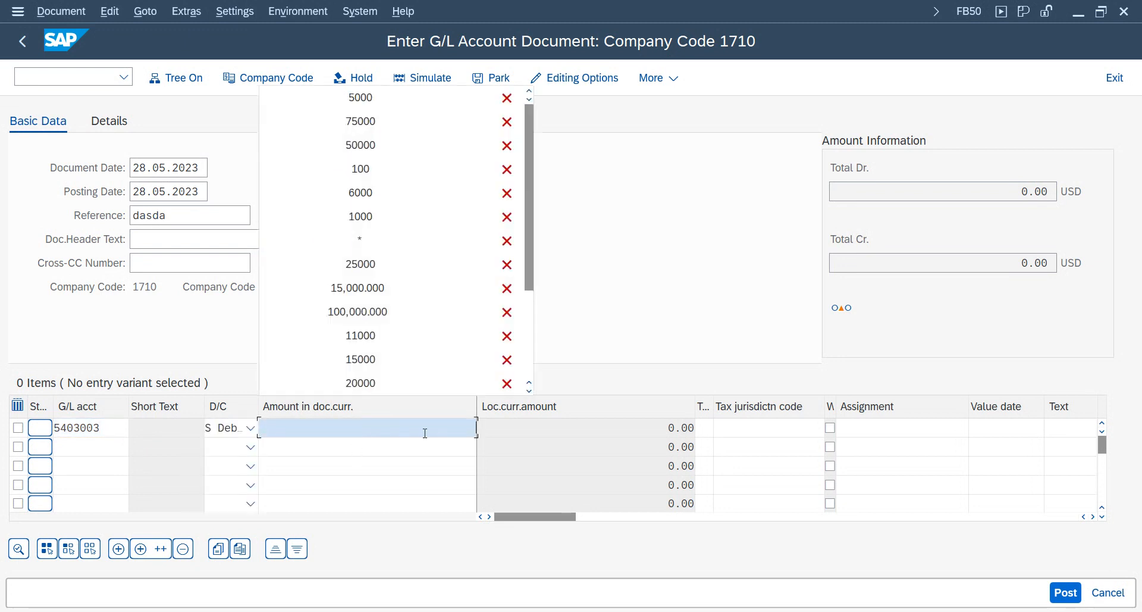
{"action": "left_click", "coordinate": [396, 106]}
Step: Assign cost center US10_PLC to the first line item and validate the document
{"action": "key", "text": "Tab"}
{"action": "key", "text": "Tab"}
{"action": "key", "text": "Tab"}
{"action": "key", "text": "Tab"}
{"action": "key", "text": "Tab"}
{"action": "key", "text": "Tab"}
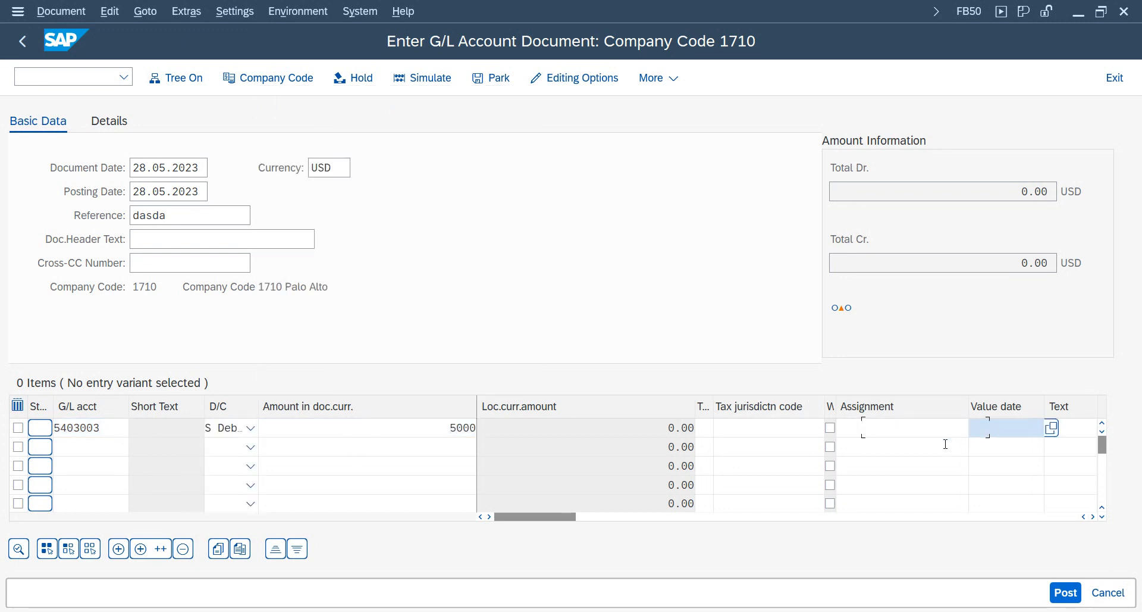
{"action": "left_click", "coordinate": [1022, 427]}
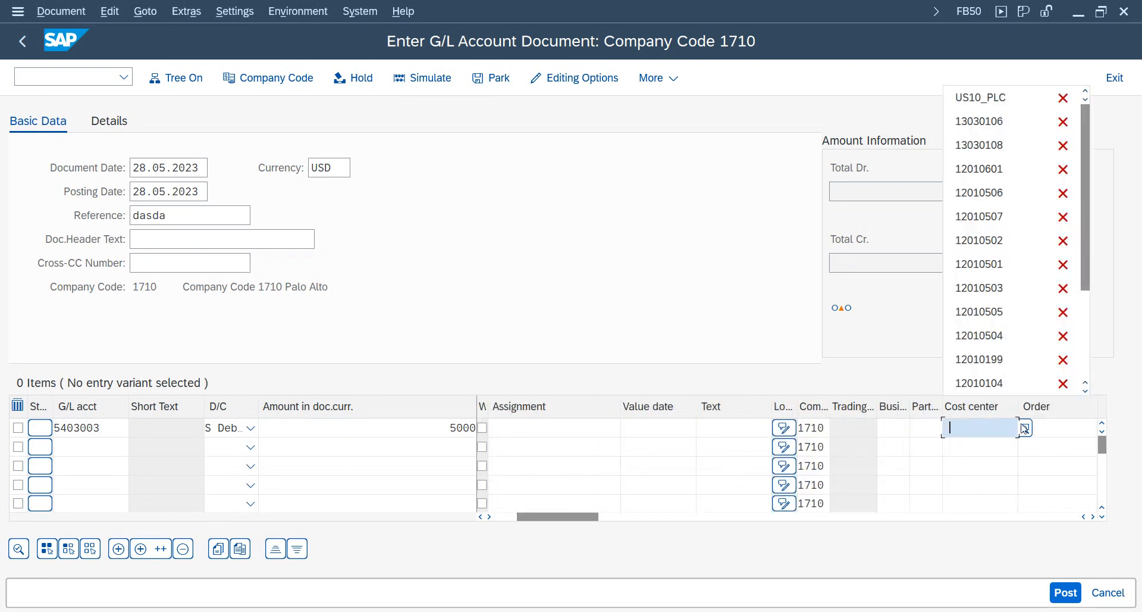
{"action": "left_click", "coordinate": [1011, 107]}
{"action": "key", "text": "Return"}
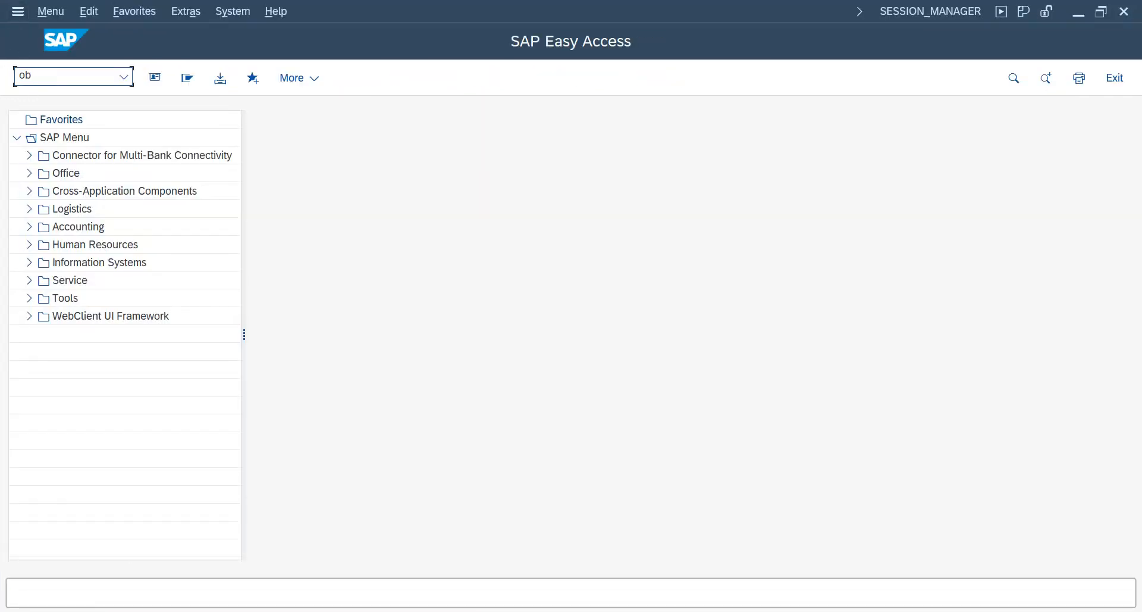
Step: Open transaction OB52 and display the posting periods for posting period variant 1710
{"action": "key", "text": "Return"}
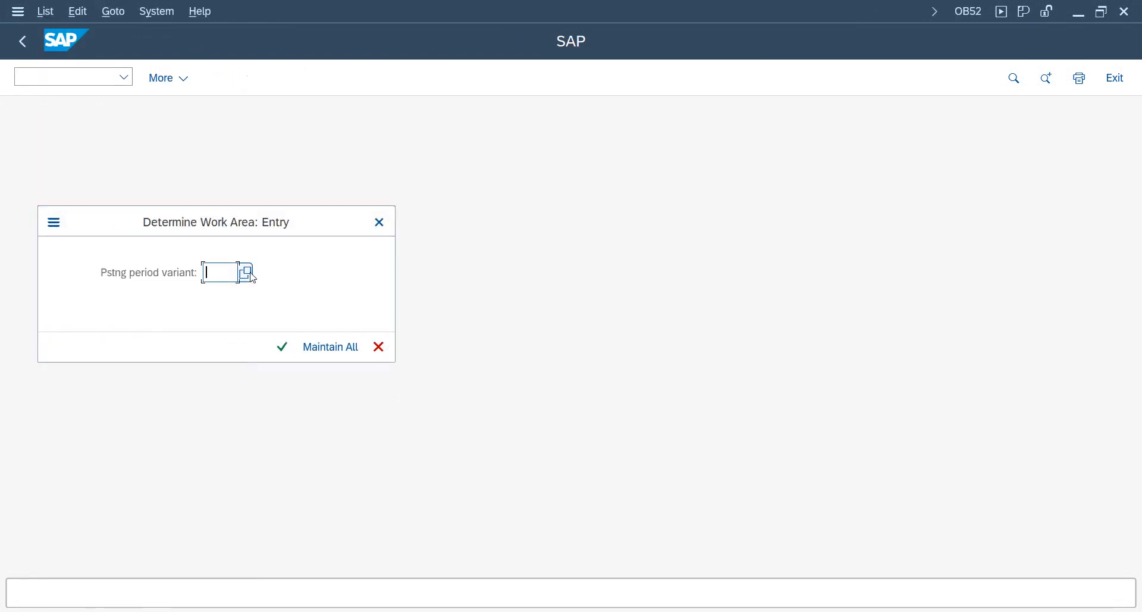
{"action": "key", "text": "space"}
{"action": "left_click", "coordinate": [252, 16]}
{"action": "key", "text": "Return"}
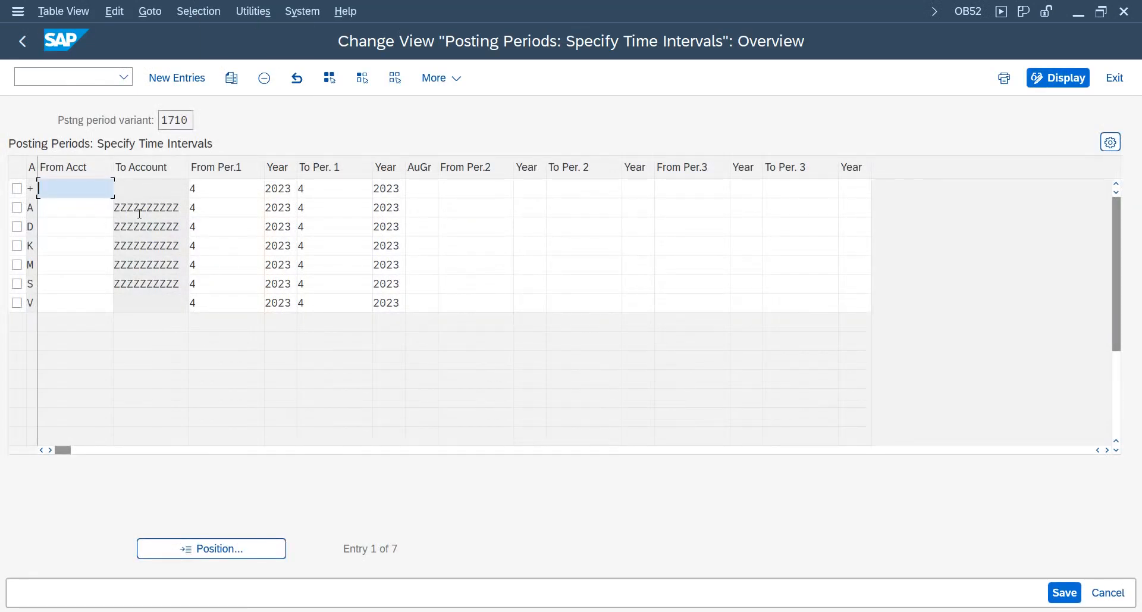
Step: Set From Per.1 to 5 for all account types: +, A, D, K, M, S and V
{"action": "left_click", "coordinate": [228, 194]}
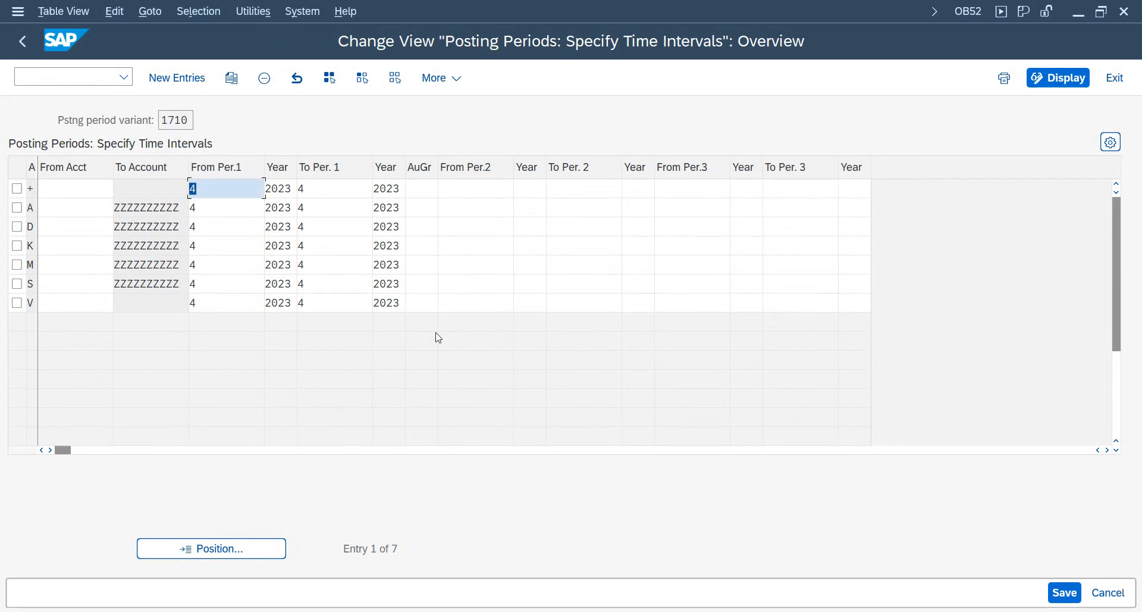
{"action": "type", "text": "5"}
{"action": "left_click", "coordinate": [217, 209]}
{"action": "type", "text": "5"}
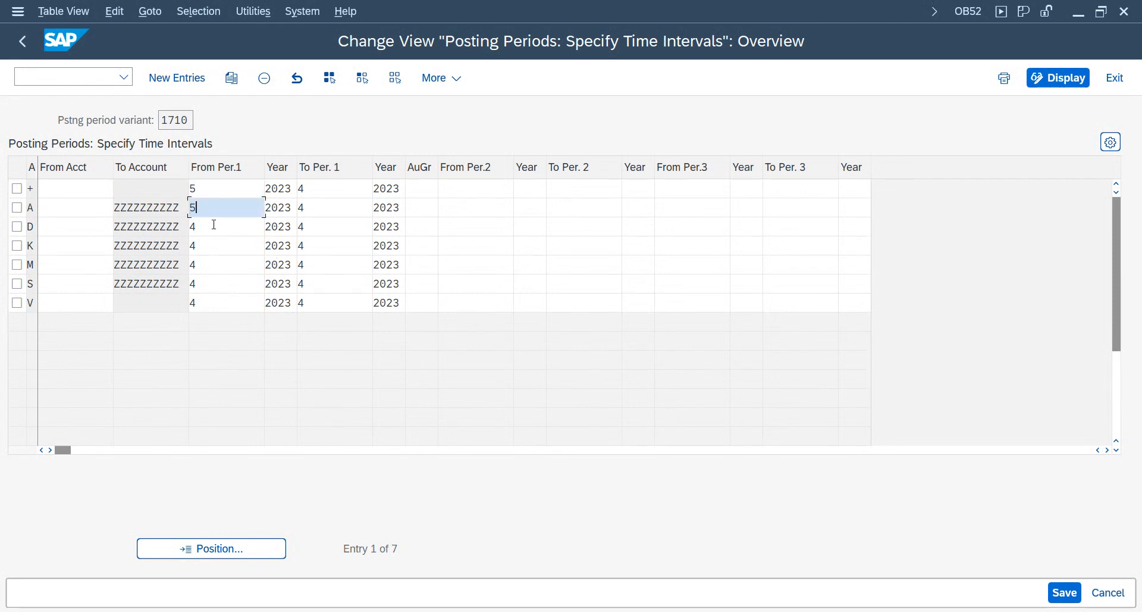
{"action": "left_click", "coordinate": [214, 225]}
{"action": "type", "text": "5"}
{"action": "left_click", "coordinate": [208, 245]}
{"action": "type", "text": "5"}
{"action": "left_click", "coordinate": [209, 263]}
{"action": "type", "text": "5"}
{"action": "left_click", "coordinate": [189, 283]}
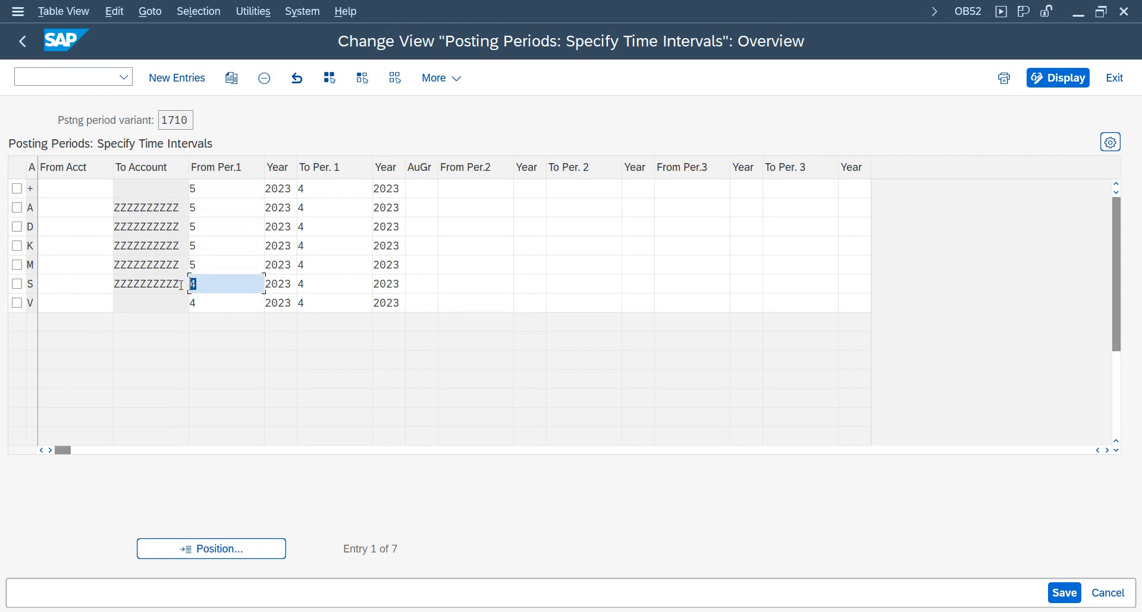
{"action": "left_click", "coordinate": [196, 302]}
{"action": "type", "text": "5"}
Step: Set To Per. 1 to 5 for all seven account types
{"action": "left_click", "coordinate": [309, 190]}
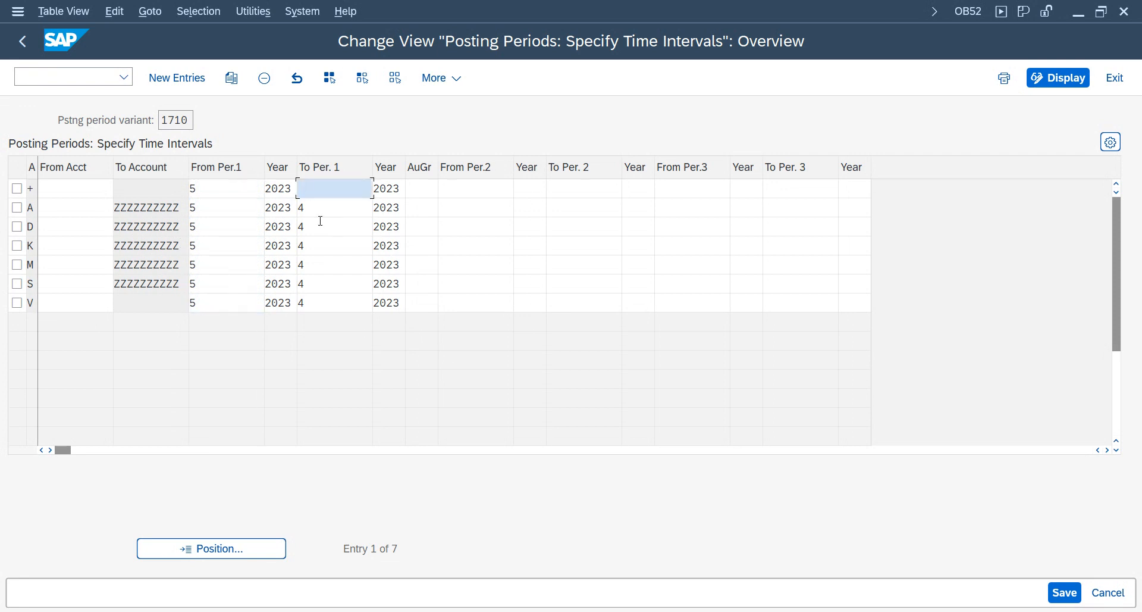
{"action": "type", "text": "5"}
{"action": "key", "text": "Down"}
{"action": "type", "text": "5"}
{"action": "key", "text": "Down"}
{"action": "type", "text": "5"}
{"action": "key", "text": "Down"}
{"action": "type", "text": "5"}
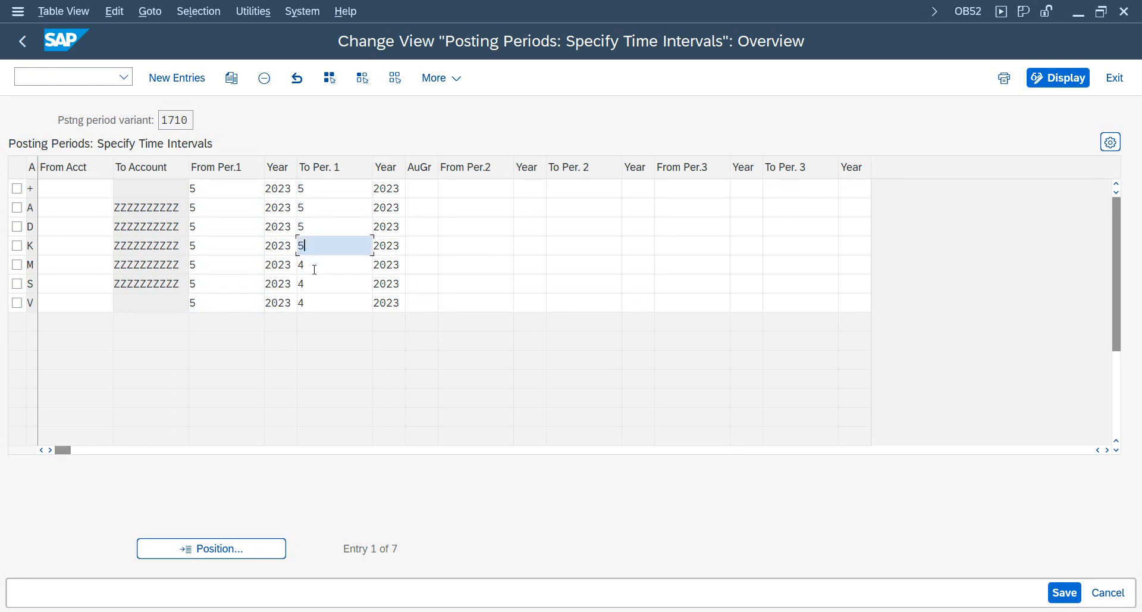
{"action": "key", "text": "Down"}
{"action": "type", "text": "5"}
{"action": "key", "text": "Down"}
{"action": "type", "text": "5"}
{"action": "key", "text": "Down"}
{"action": "type", "text": "5"}
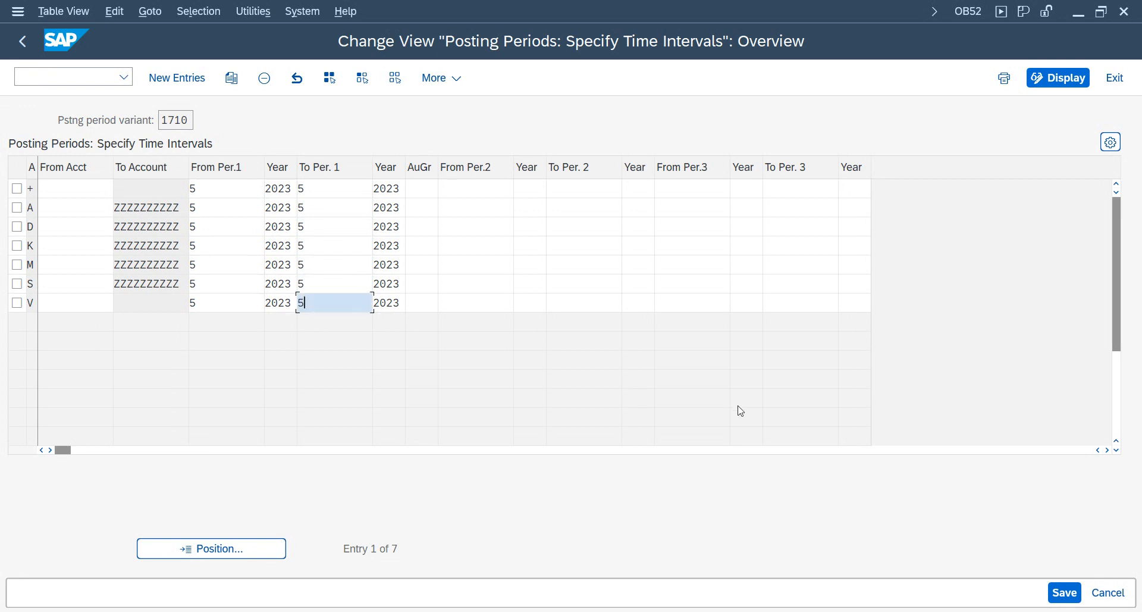
Step: Save the posting period changes under the proposed "Do Not Transport" customizing request and return to SAP Easy Access
{"action": "left_click", "coordinate": [1079, 599]}
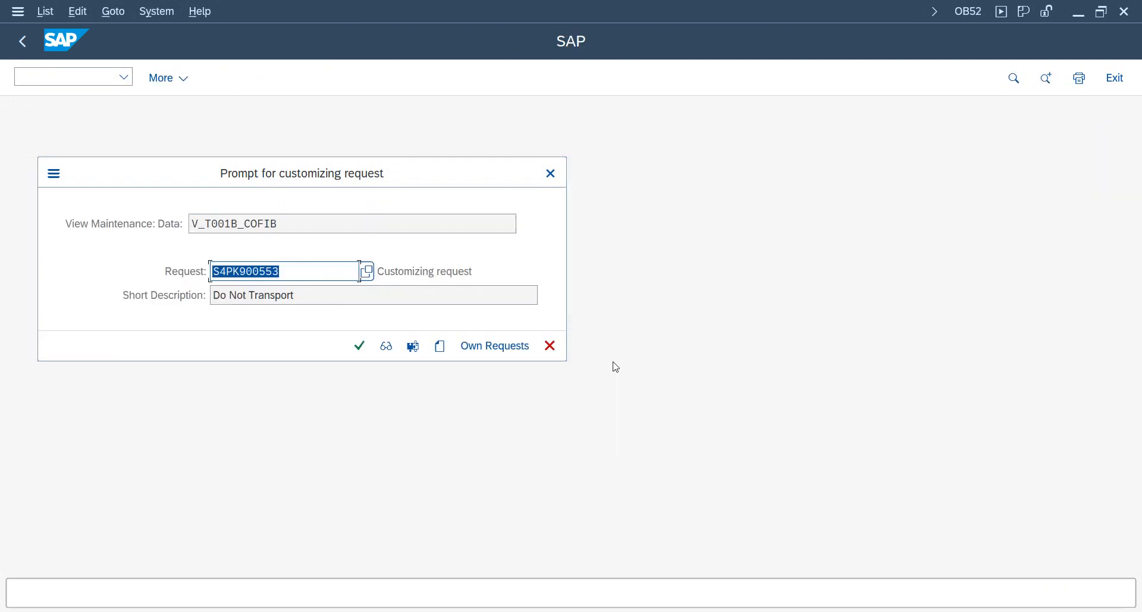
{"action": "left_click", "coordinate": [359, 345]}
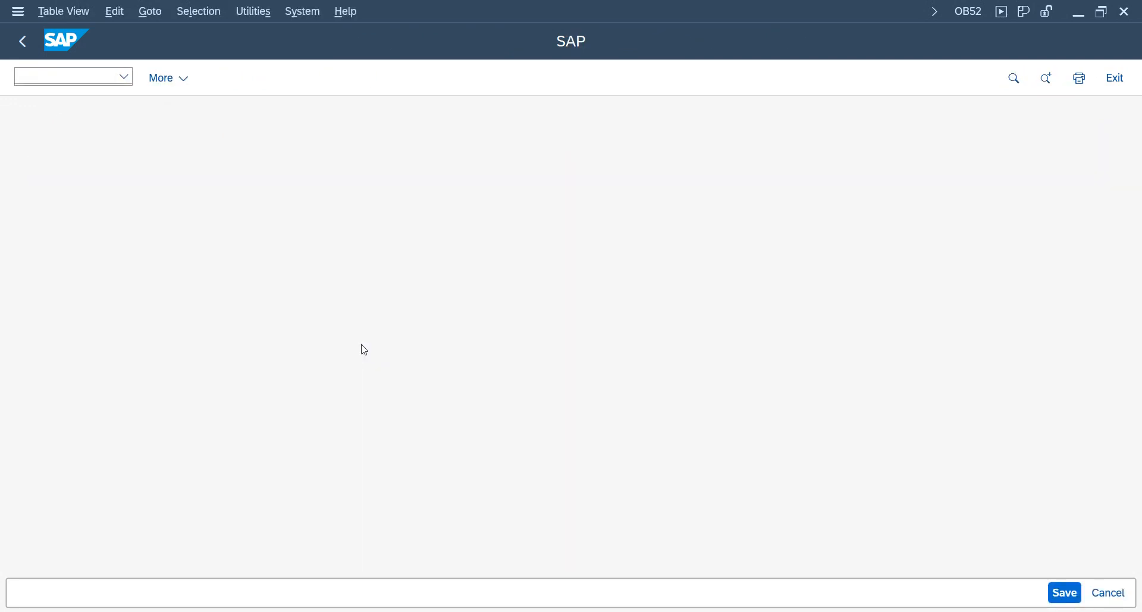
{"action": "left_click", "coordinate": [22, 41]}
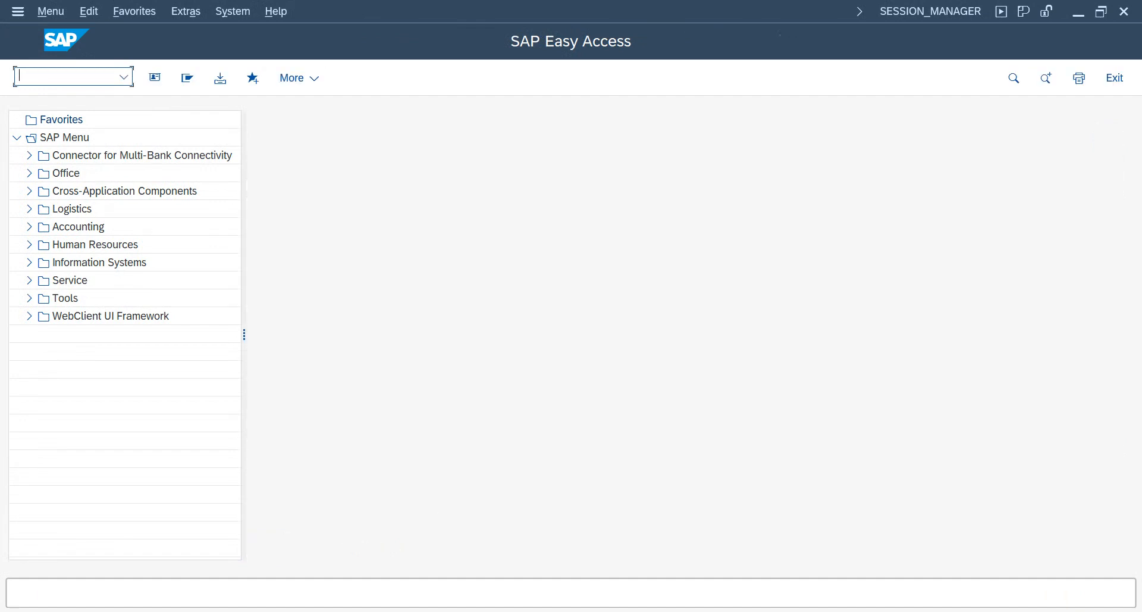
Step: Switch to the session with the open G/L account document and validate its dates again
{"action": "mouse_move", "coordinate": [453, 611]}
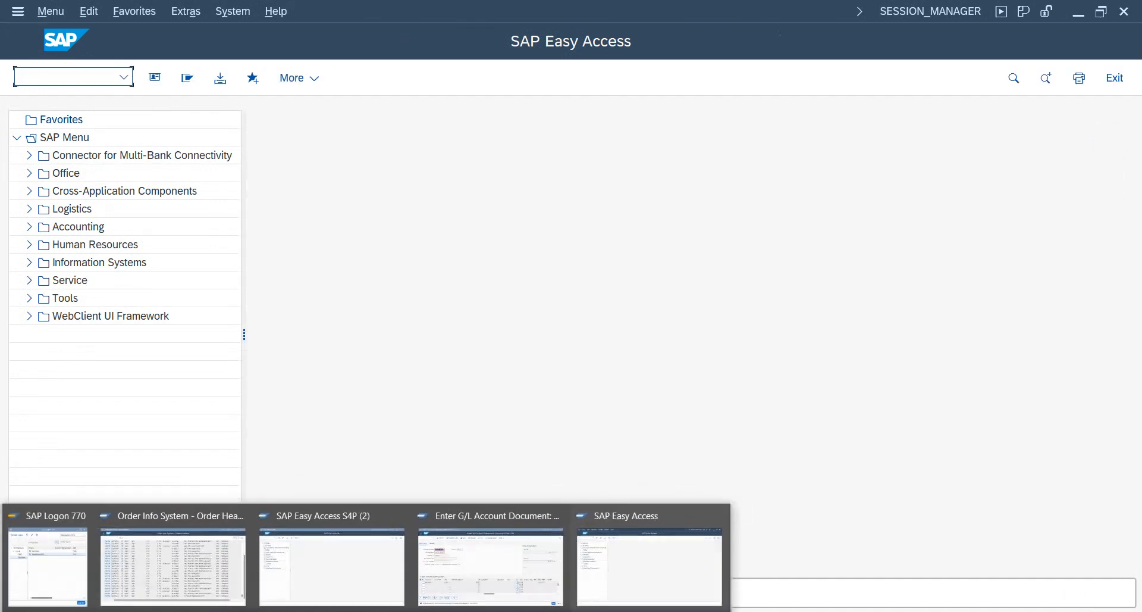
{"action": "left_click", "coordinate": [523, 589]}
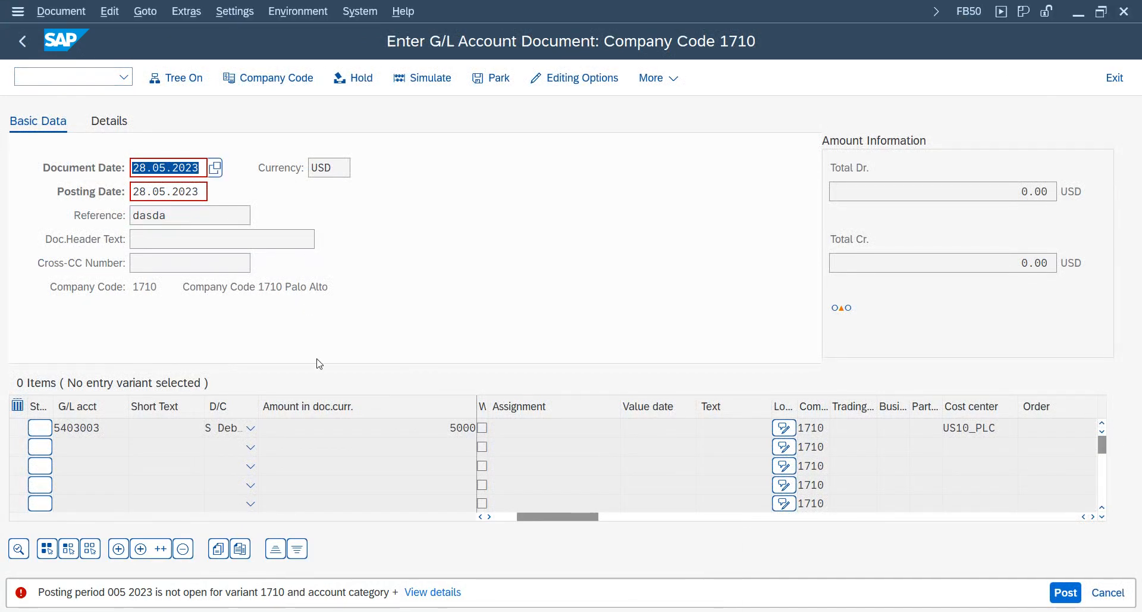
{"action": "key", "text": "Return"}
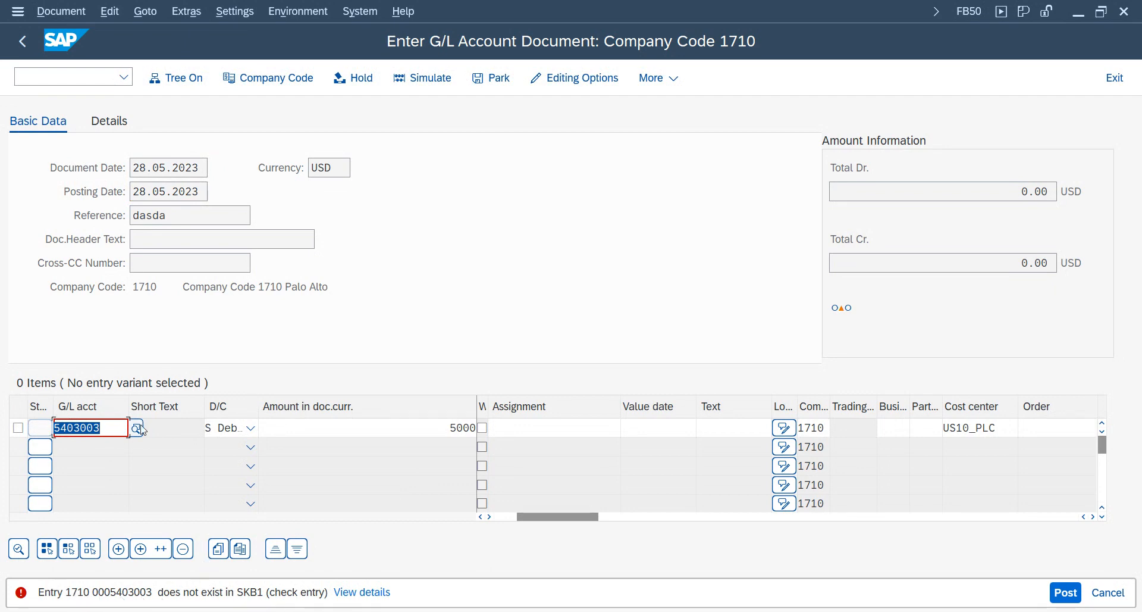
Step: Replace the first line item's G/L account with 61400000, Training and Education, from the account list and accept the line
{"action": "key", "text": "BackSpace"}
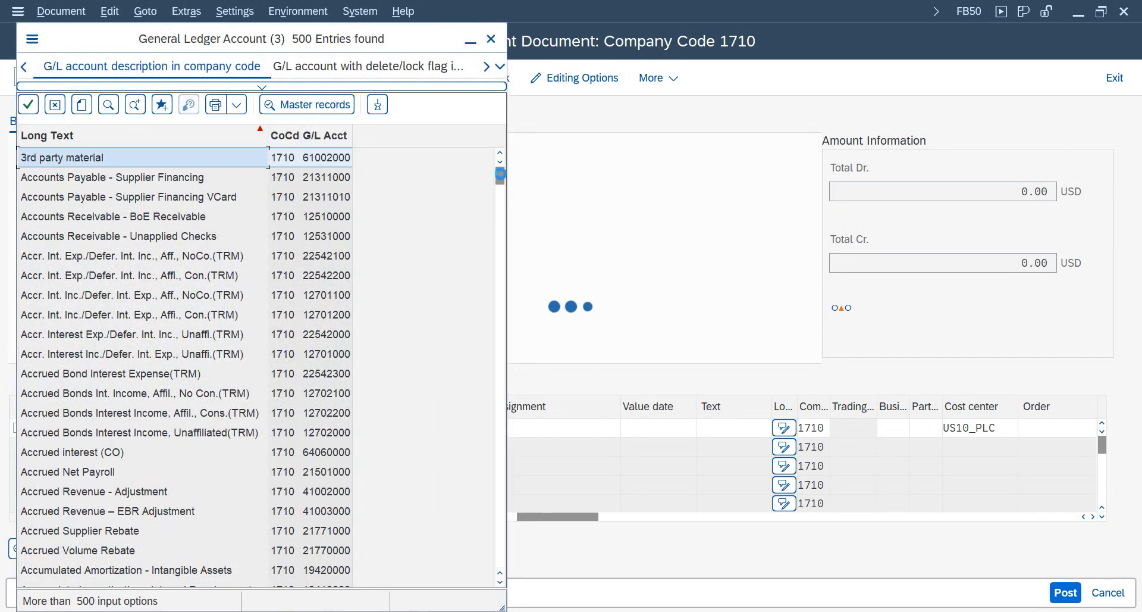
{"action": "left_click_drag", "start_coordinate": [500, 174], "coordinate": [498, 390]}
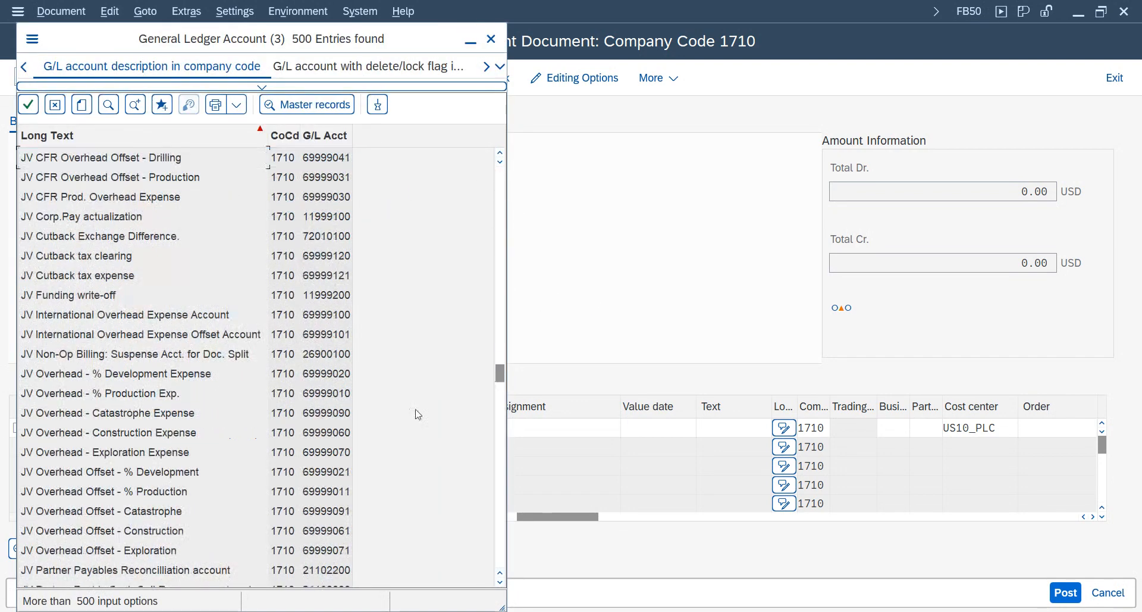
{"action": "scroll", "coordinate": [104, 492], "scroll_direction": "down", "scroll_amount": 12}
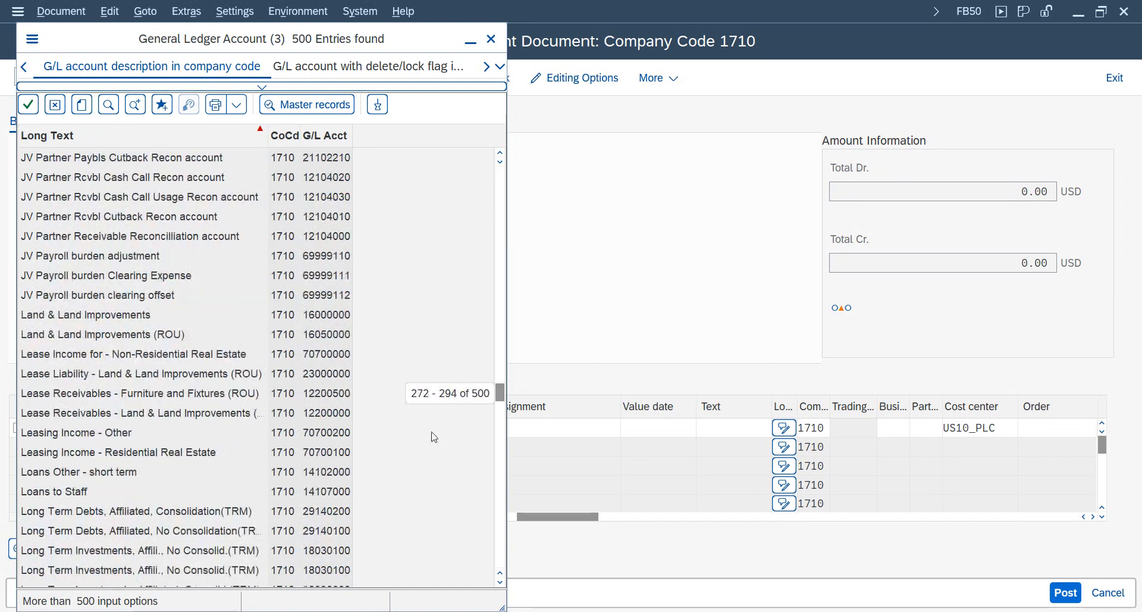
{"action": "left_click_drag", "start_coordinate": [499, 402], "coordinate": [491, 542]}
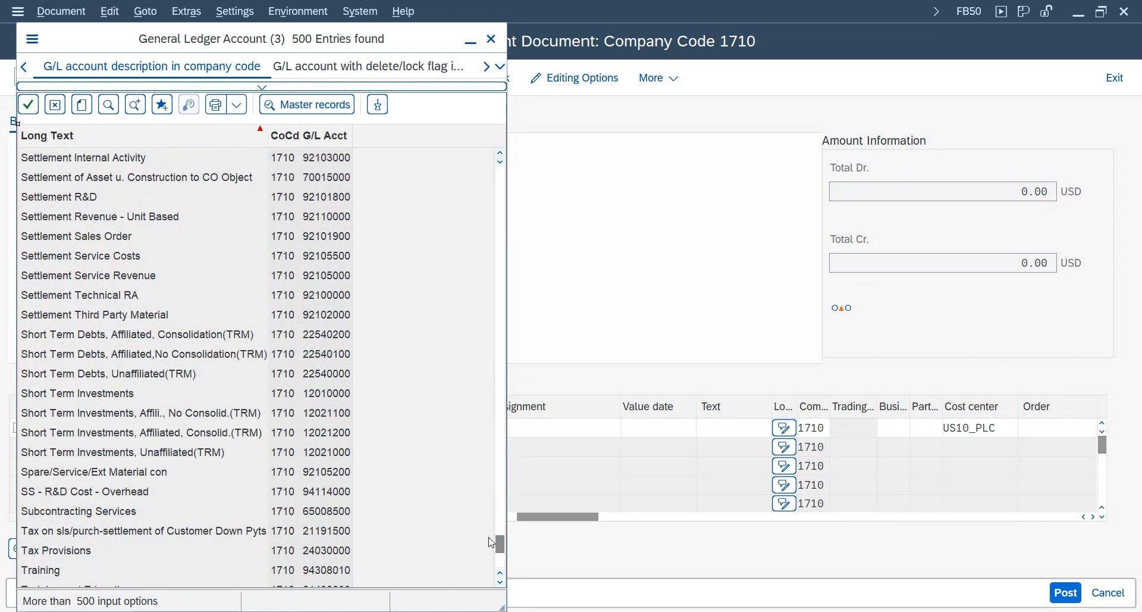
{"action": "scroll", "coordinate": [356, 515], "scroll_direction": "down", "scroll_amount": 5}
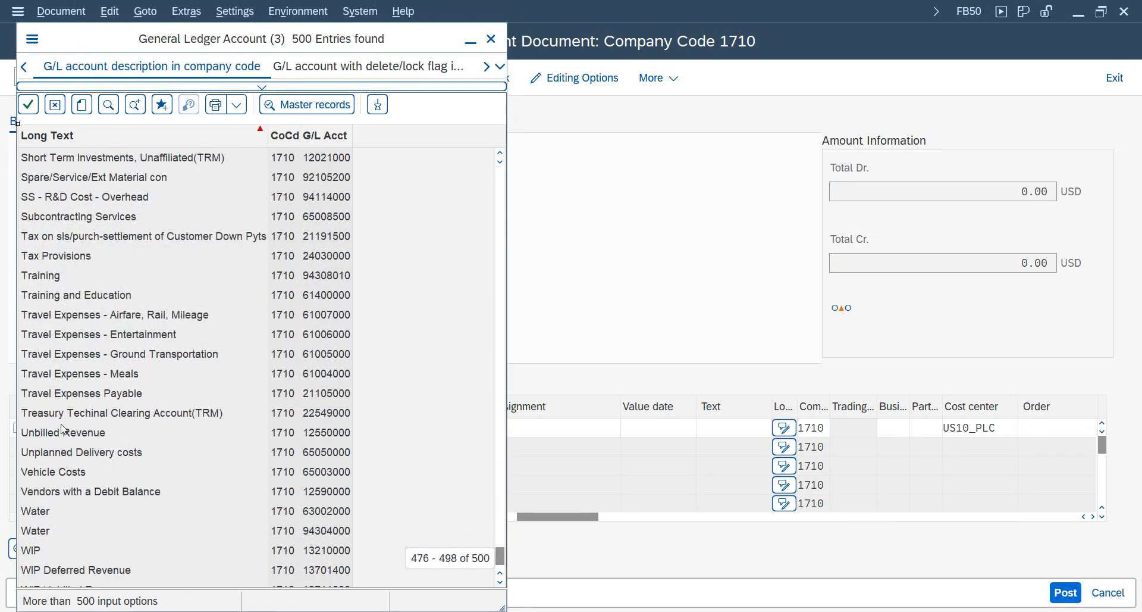
{"action": "double_click", "coordinate": [92, 295]}
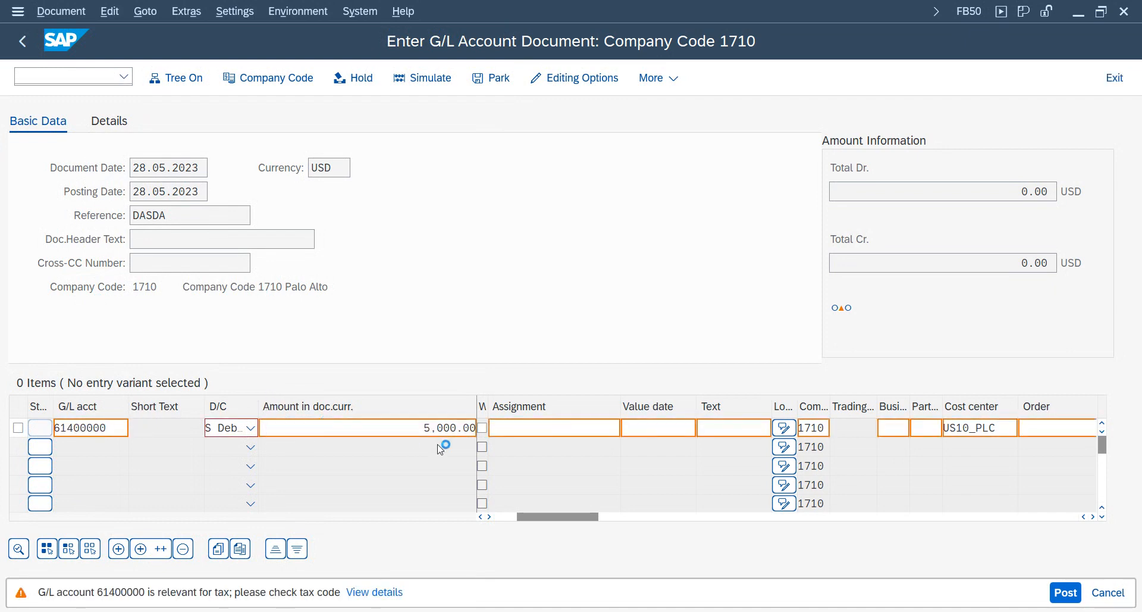
{"action": "key", "text": "Return"}
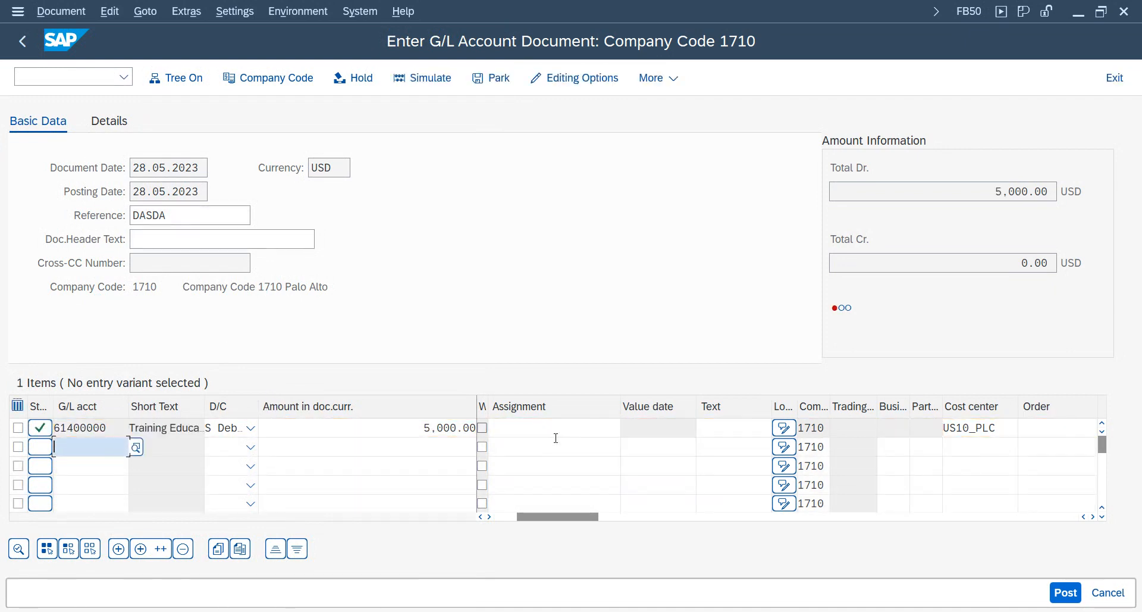
Step: Leave the G/L document without posting and open transaction MMPV for closing material master periods
{"action": "left_click", "coordinate": [24, 46]}
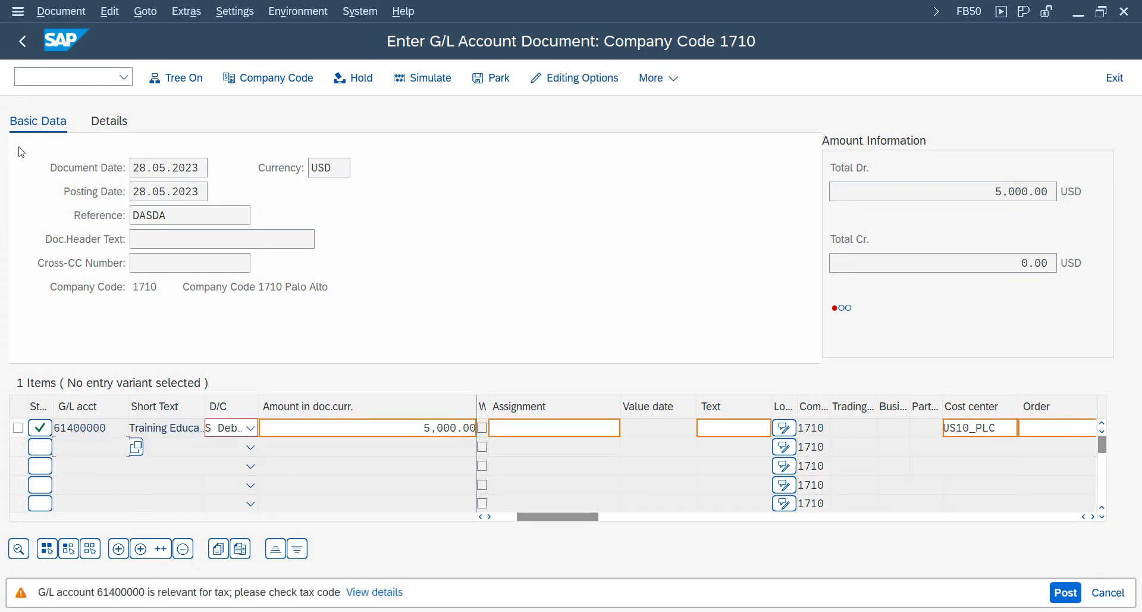
{"action": "left_click", "coordinate": [47, 78]}
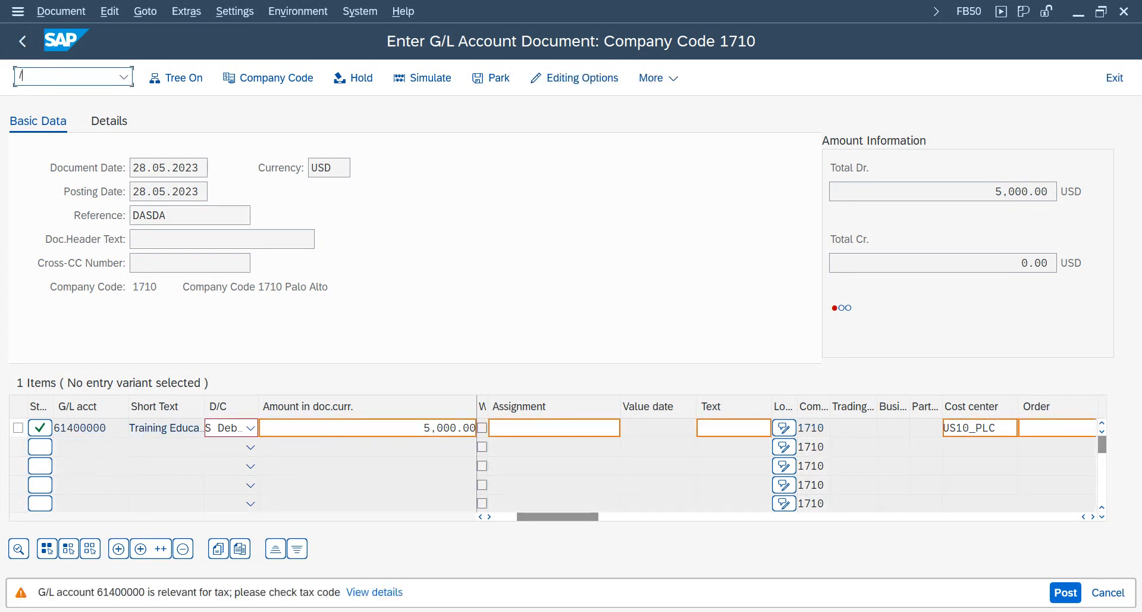
{"action": "key", "text": "Return"}
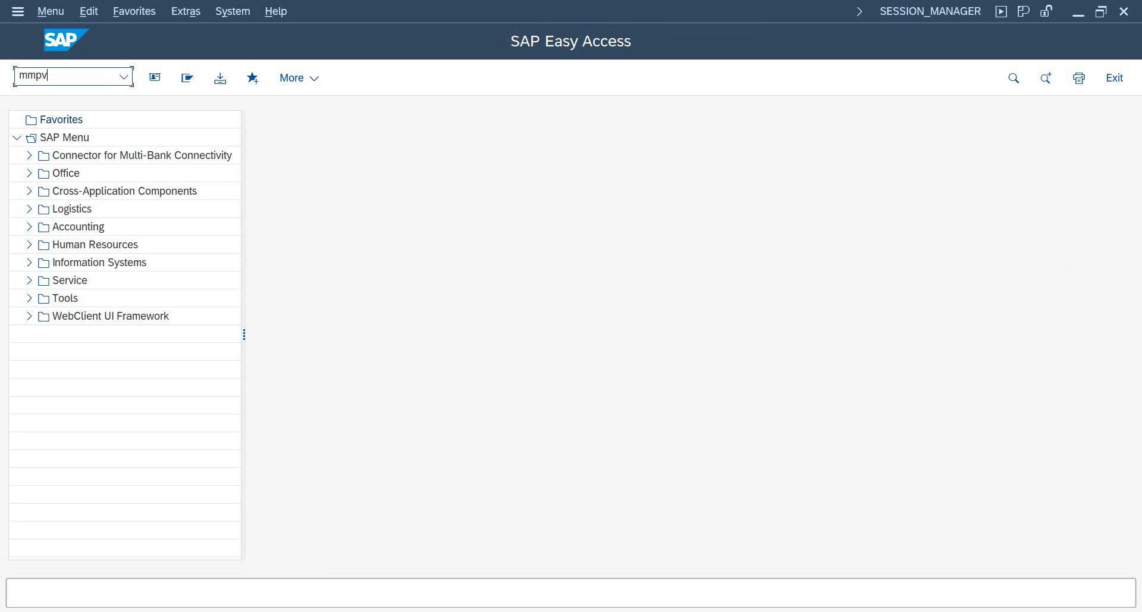
{"action": "key", "text": "Return"}
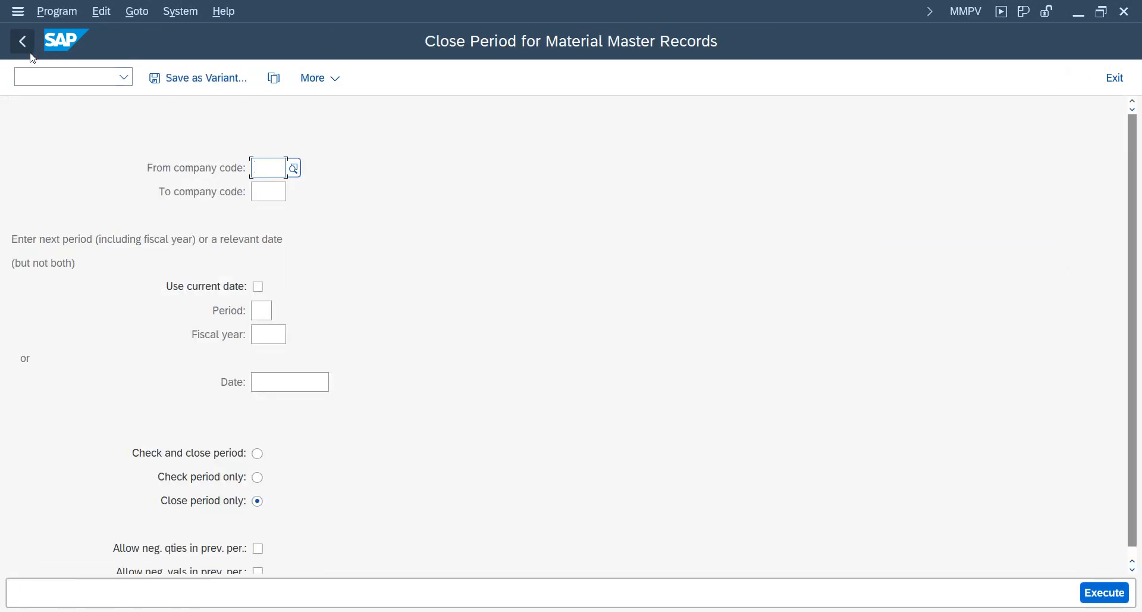
Step: Leave MMPV, review the posting periods of company code 1710 in transaction MMRV, and return to SAP Easy Access
{"action": "left_click", "coordinate": [31, 53]}
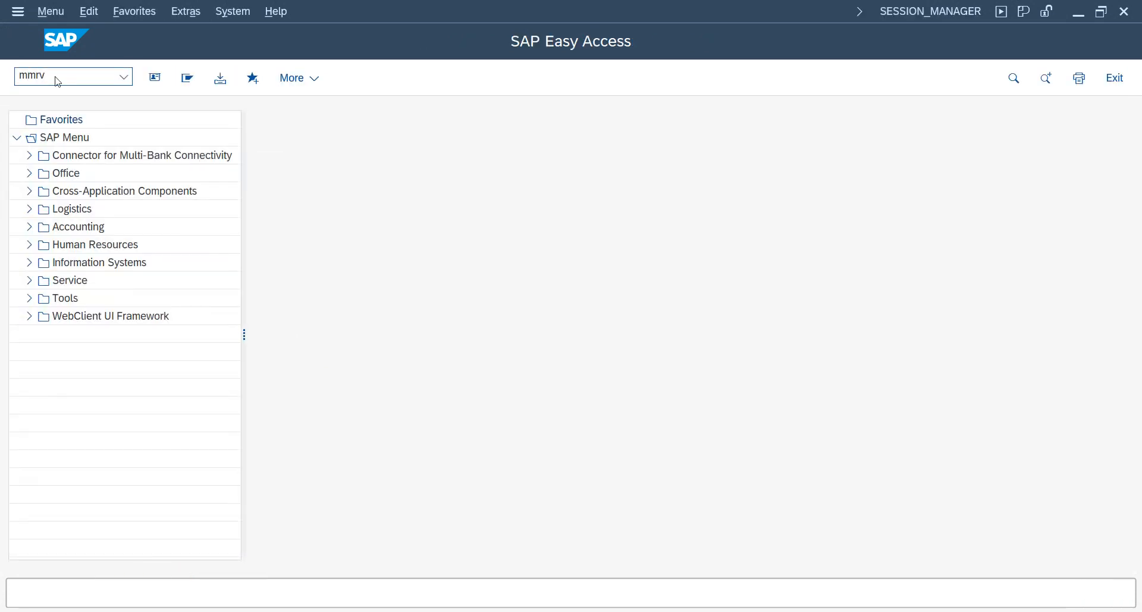
{"action": "key", "text": "Return"}
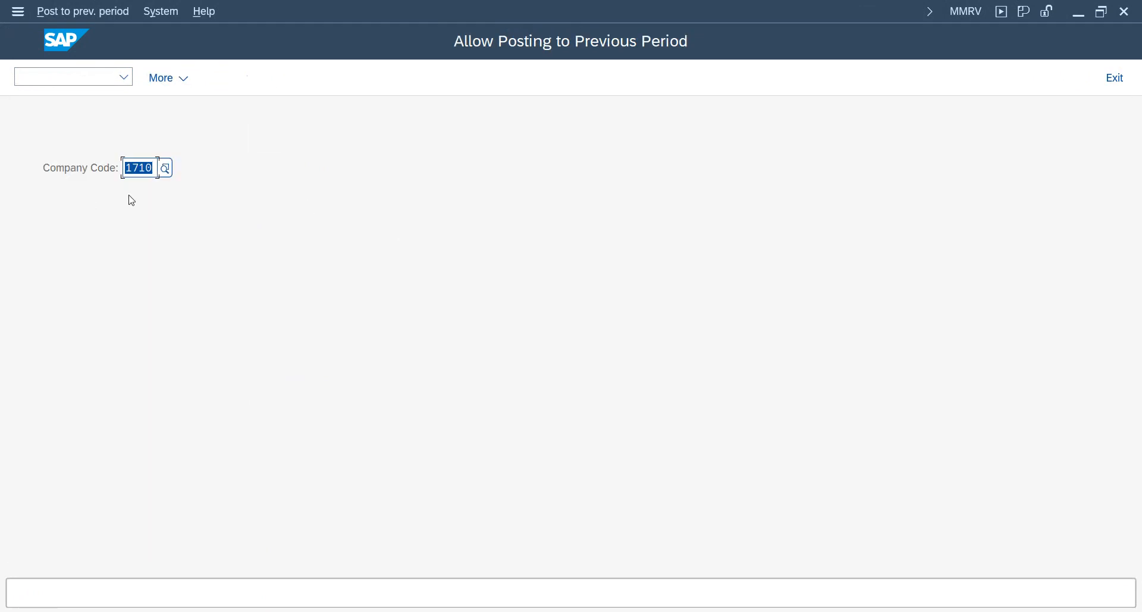
{"action": "key", "text": "Return"}
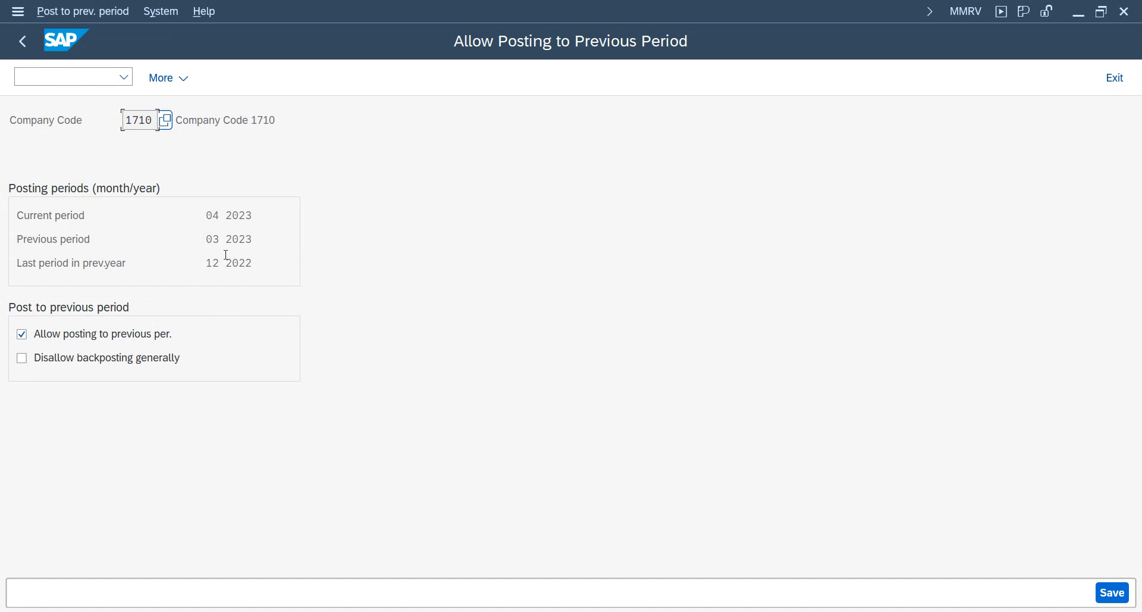
{"action": "left_click", "coordinate": [24, 39]}
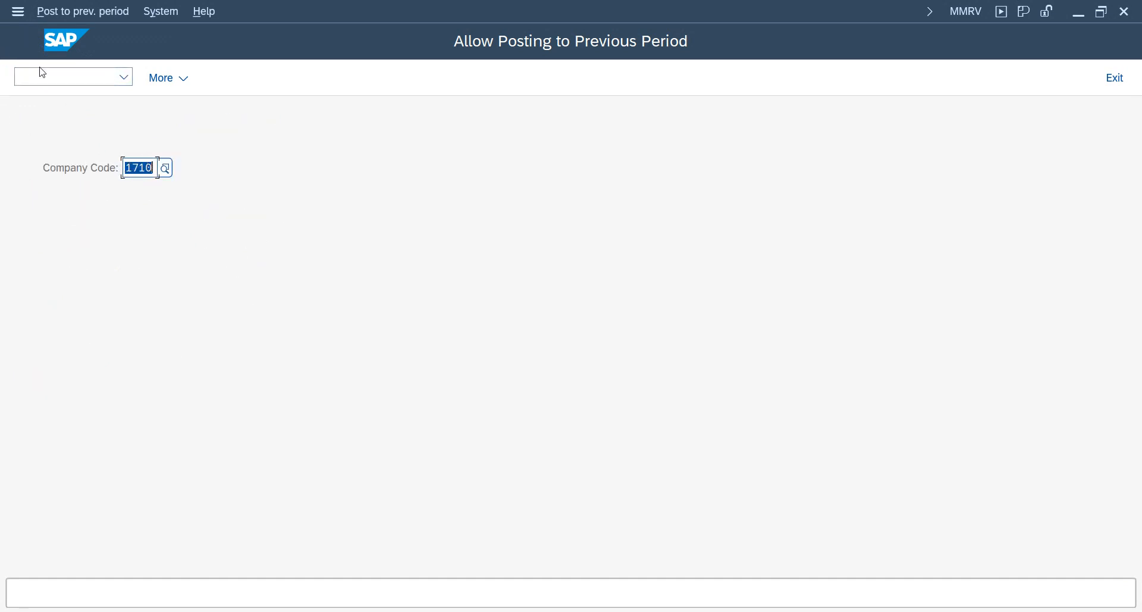
{"action": "left_click", "coordinate": [59, 71]}
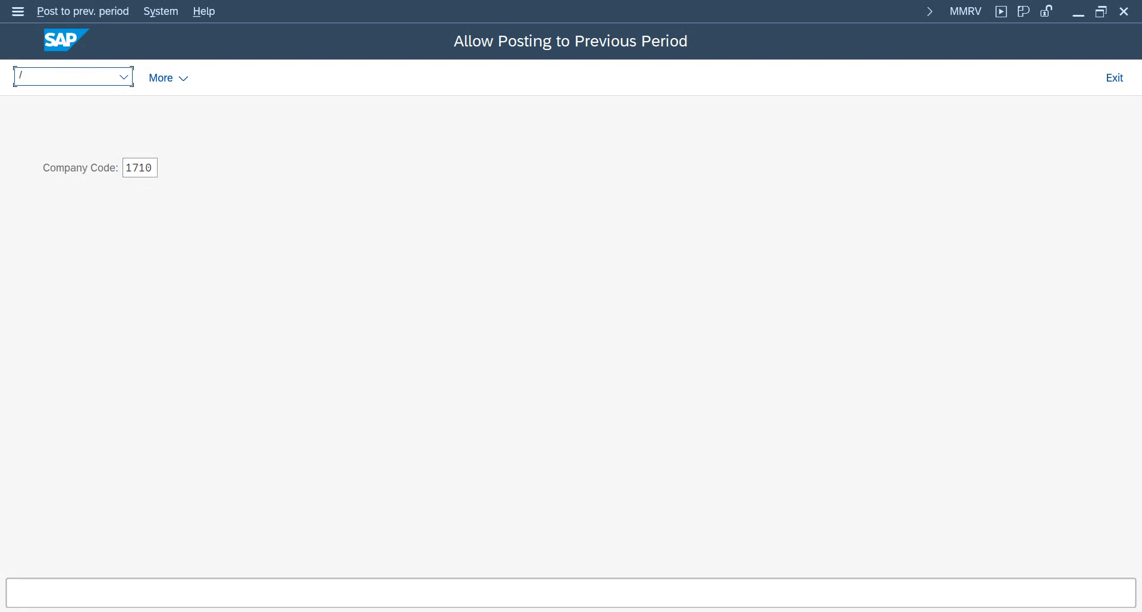
{"action": "type", "text": "/n"}
{"action": "key", "text": "Return"}
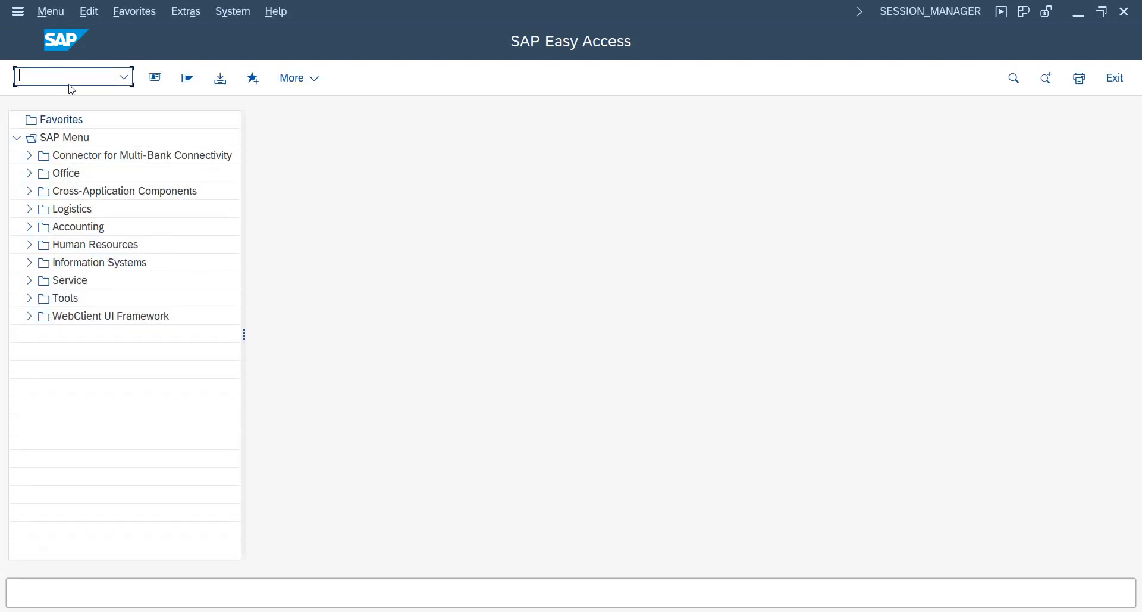
Step: Open transaction MIGO and load the topmost order from My Documents into the goods issue for order
{"action": "key", "text": "Return"}
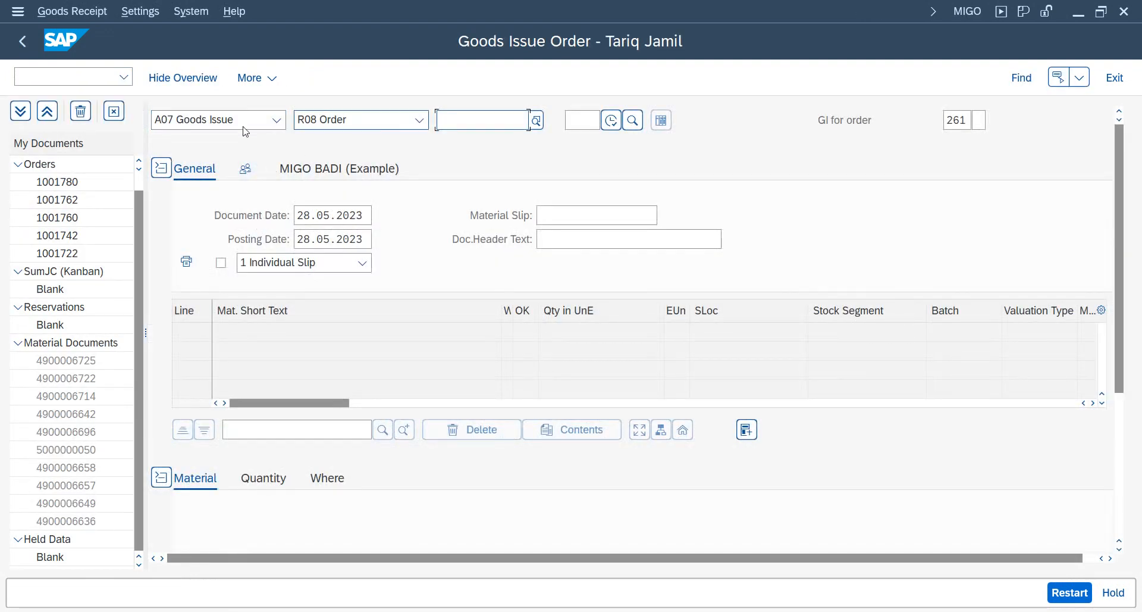
{"action": "left_click", "coordinate": [483, 125]}
{"action": "left_click", "coordinate": [492, 141]}
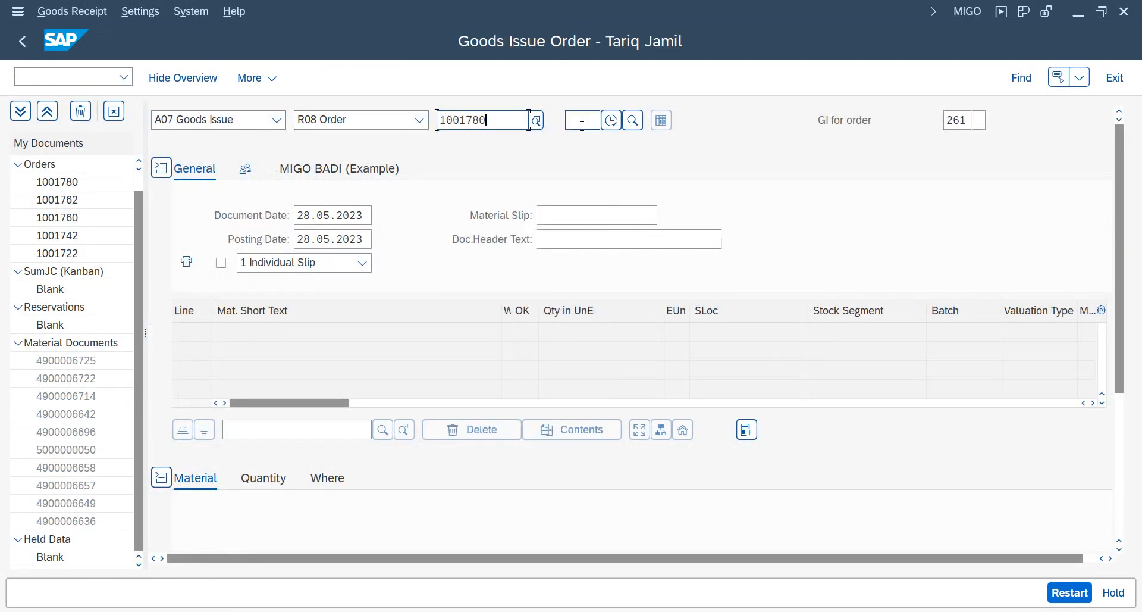
{"action": "key", "text": "Return"}
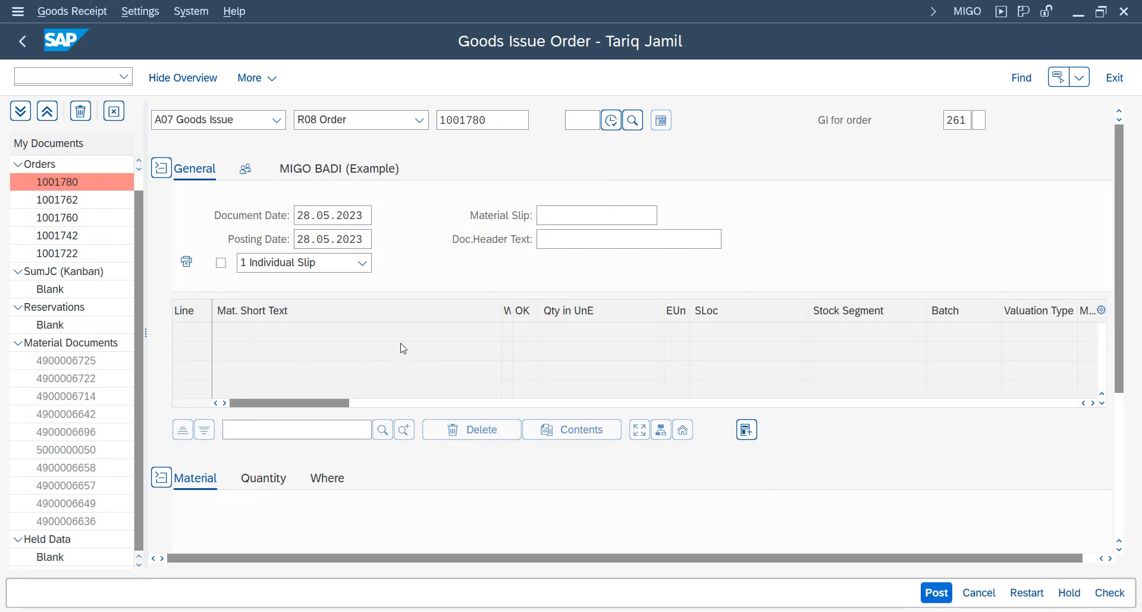
Step: Mark the goods issue items Frame 900, Handle Bars-900 and Seat - 900 as OK
{"action": "left_click", "coordinate": [525, 351]}
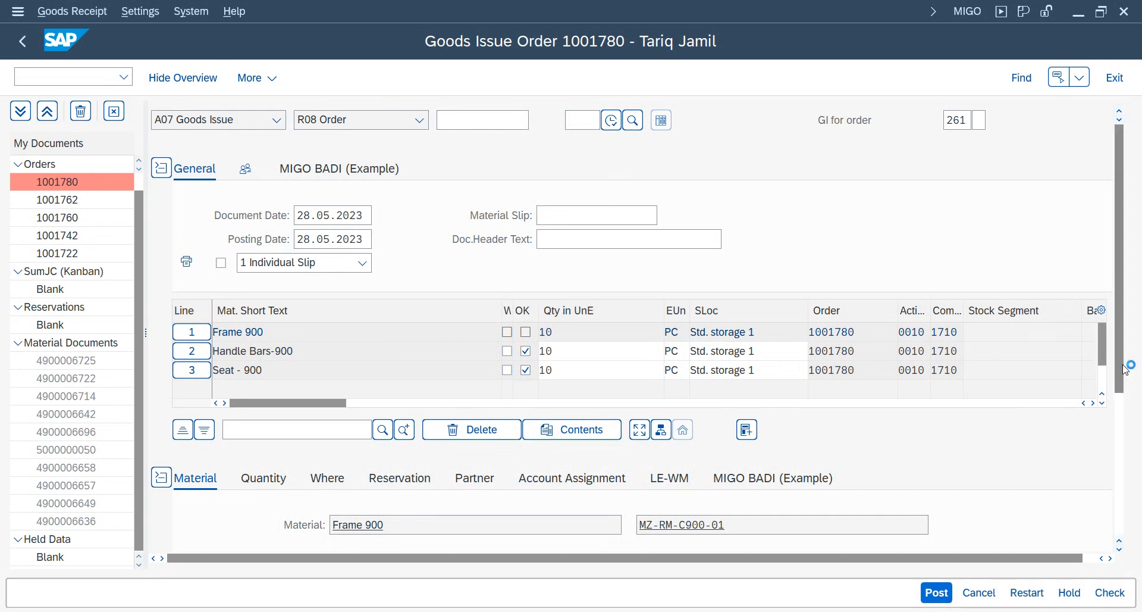
{"action": "scroll", "coordinate": [1123, 512], "scroll_direction": "down", "scroll_amount": 3}
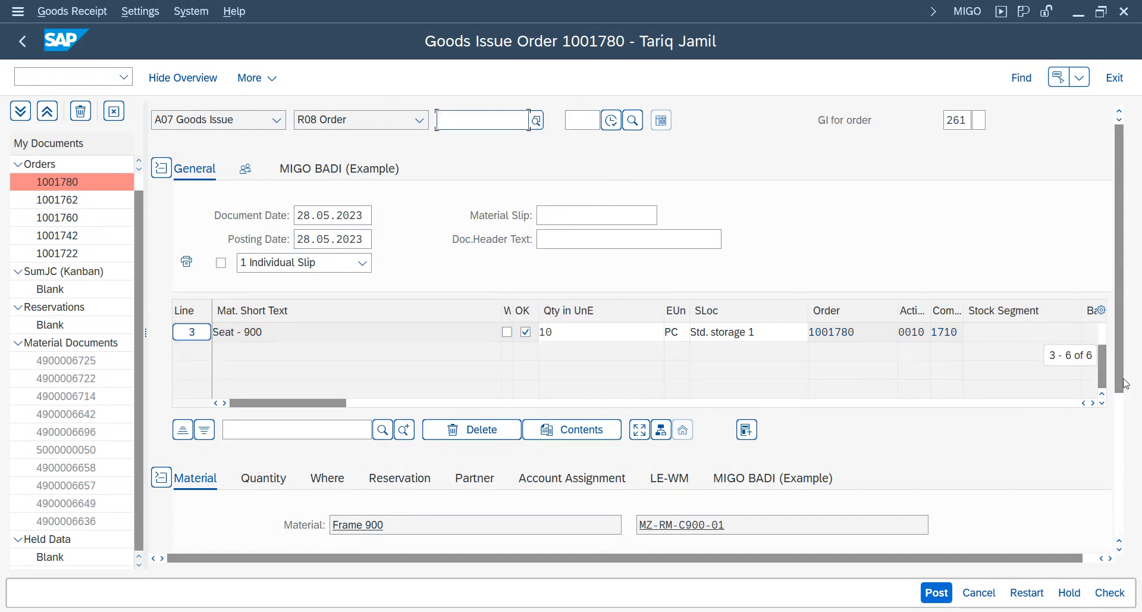
{"action": "scroll", "coordinate": [1124, 510], "scroll_direction": "down", "scroll_amount": 5}
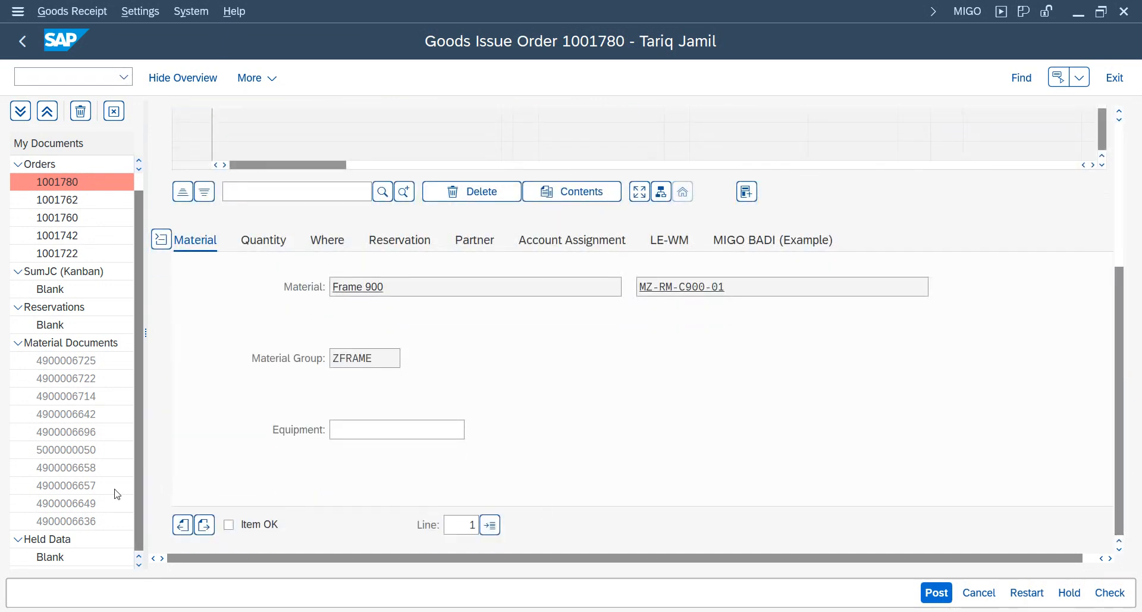
Step: Enter external quantity 10 and external unit of measure PC in the MIGO BADI details of the Frame 900 item
{"action": "left_click", "coordinate": [787, 243]}
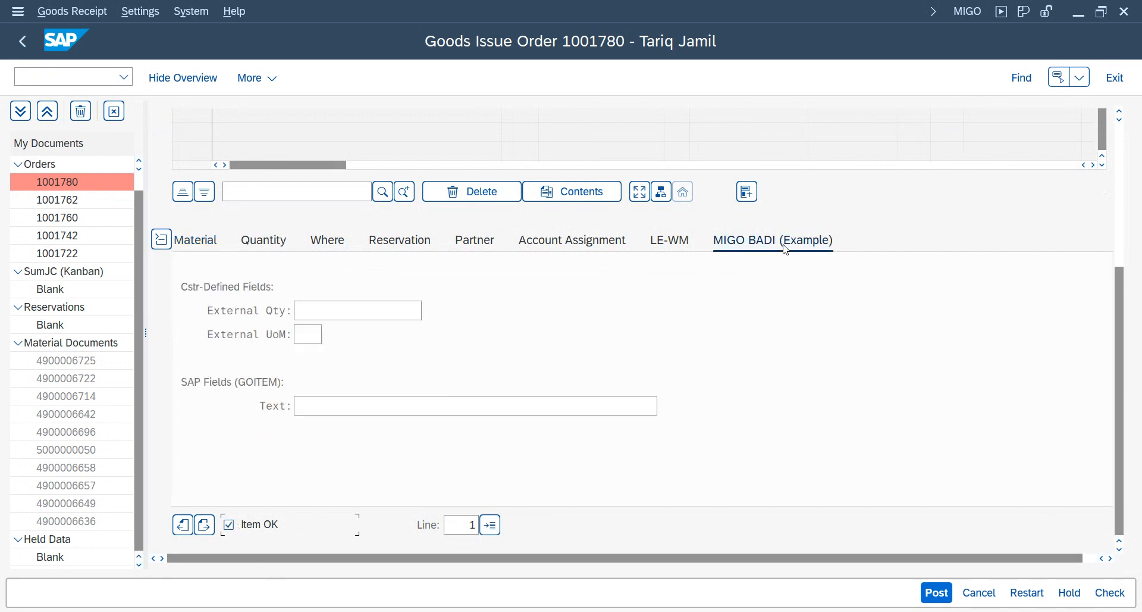
{"action": "left_click", "coordinate": [338, 319]}
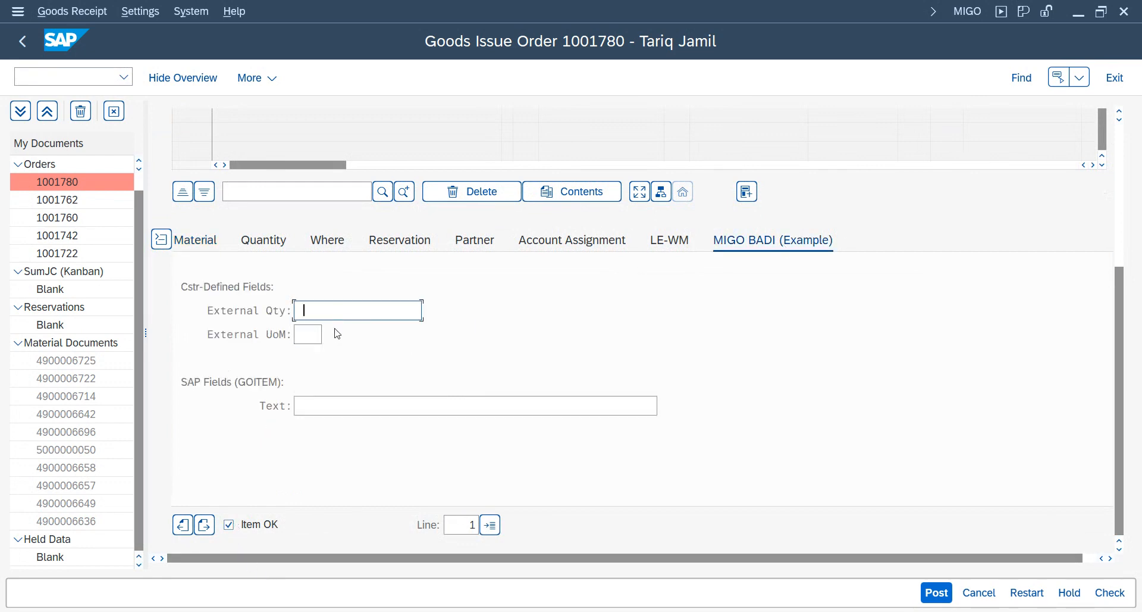
{"action": "left_click", "coordinate": [333, 335]}
{"action": "left_click", "coordinate": [311, 335]}
{"action": "left_click", "coordinate": [322, 360]}
{"action": "scroll", "coordinate": [773, 379], "scroll_direction": "up", "scroll_amount": 1}
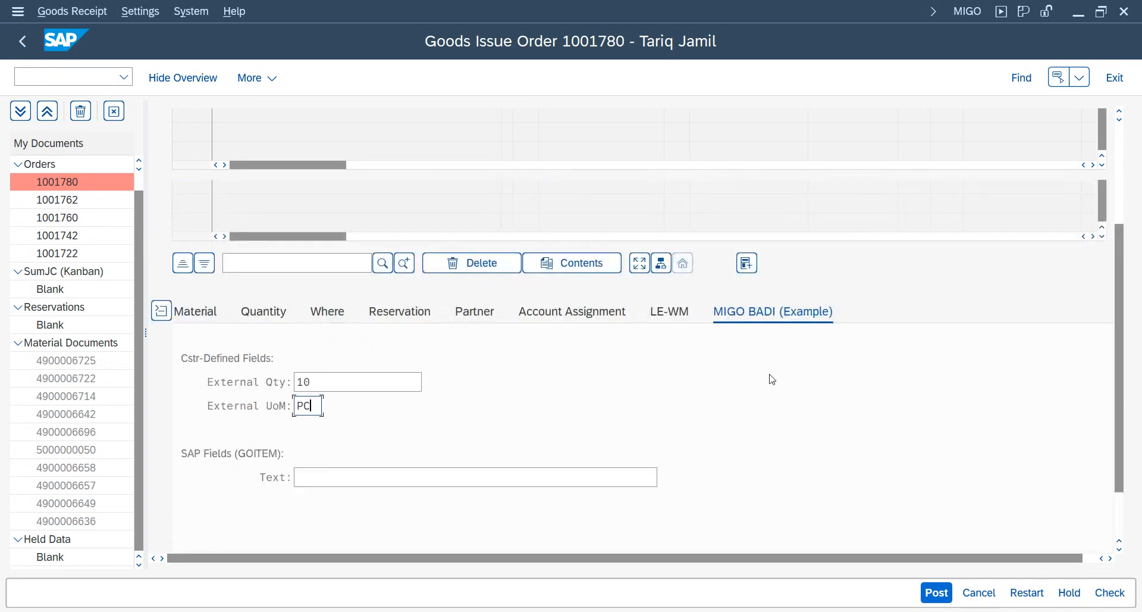
Step: Enter external quantity 10 with unit PC in the MIGO BADI details of line 2, Handle Bars-900
{"action": "scroll", "coordinate": [772, 379], "scroll_direction": "up", "scroll_amount": 2}
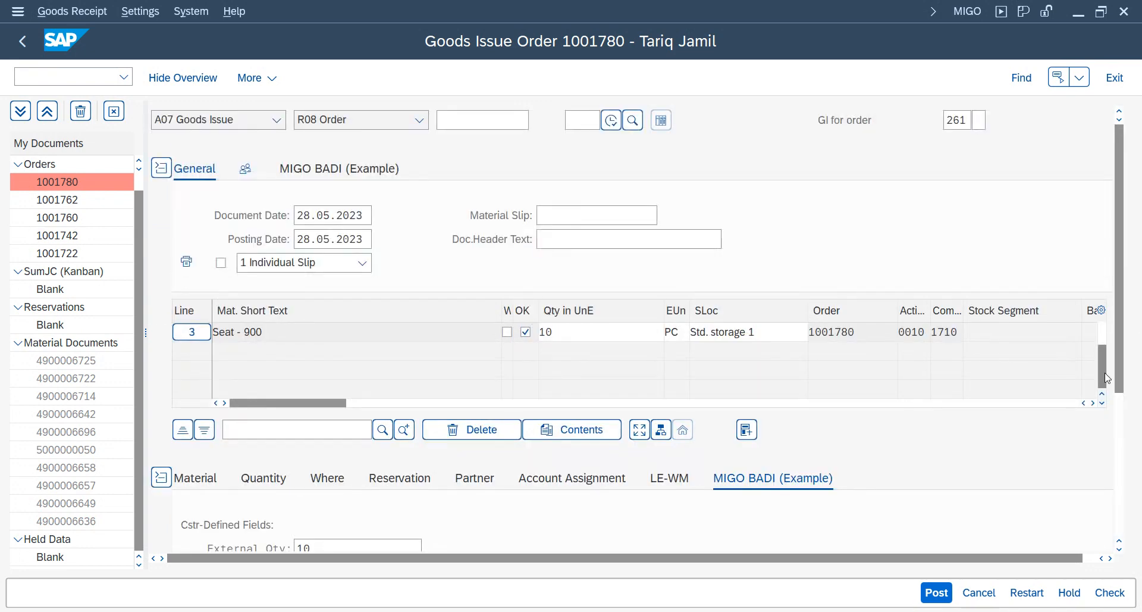
{"action": "left_click_drag", "start_coordinate": [1106, 378], "coordinate": [1105, 356]}
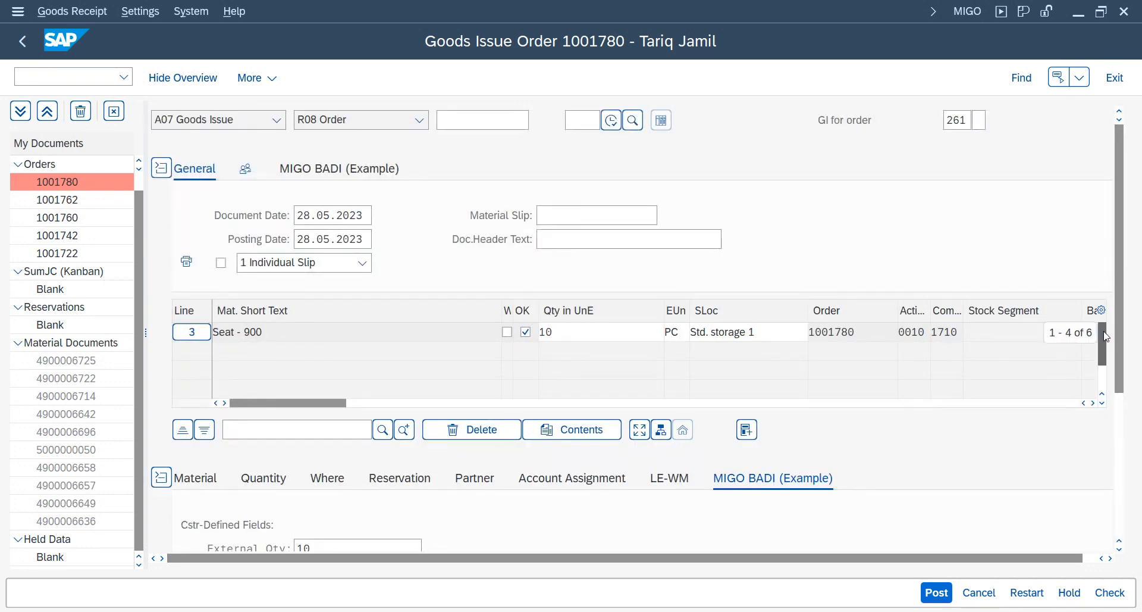
{"action": "left_click", "coordinate": [187, 337]}
{"action": "left_click", "coordinate": [182, 352]}
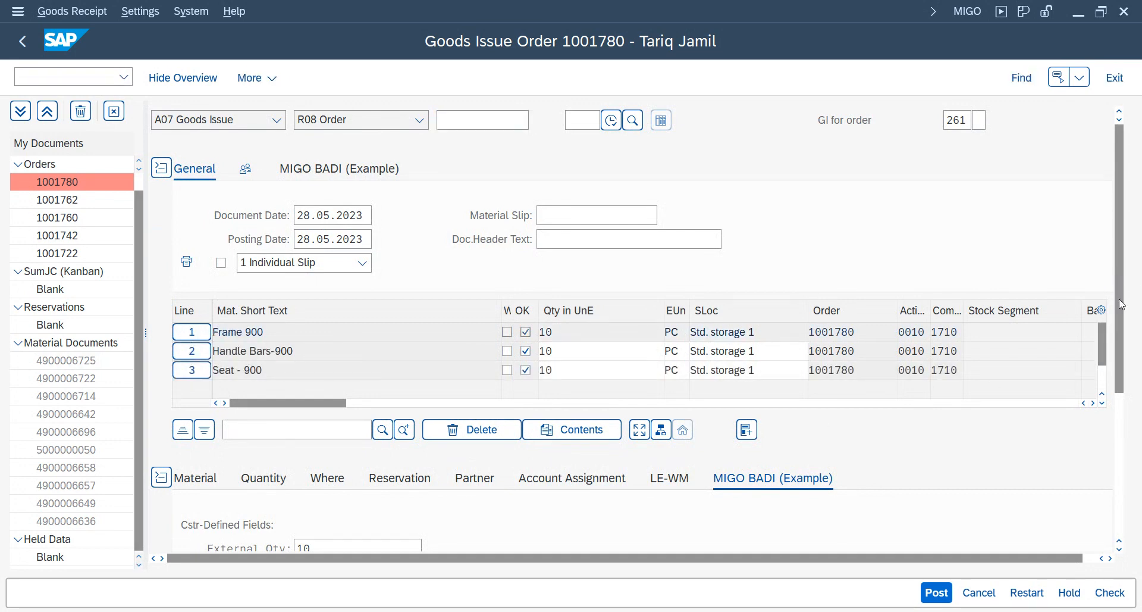
{"action": "left_click_drag", "start_coordinate": [1120, 299], "coordinate": [1120, 350]}
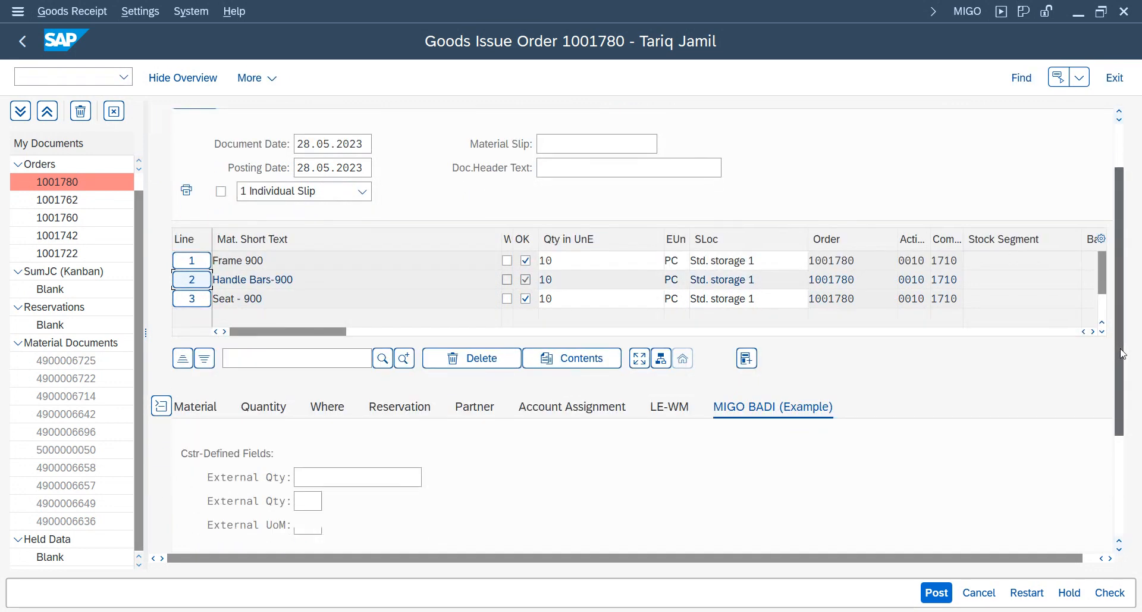
{"action": "left_click", "coordinate": [328, 477]}
{"action": "left_click", "coordinate": [312, 500]}
{"action": "left_click", "coordinate": [308, 501]}
{"action": "left_click", "coordinate": [315, 523]}
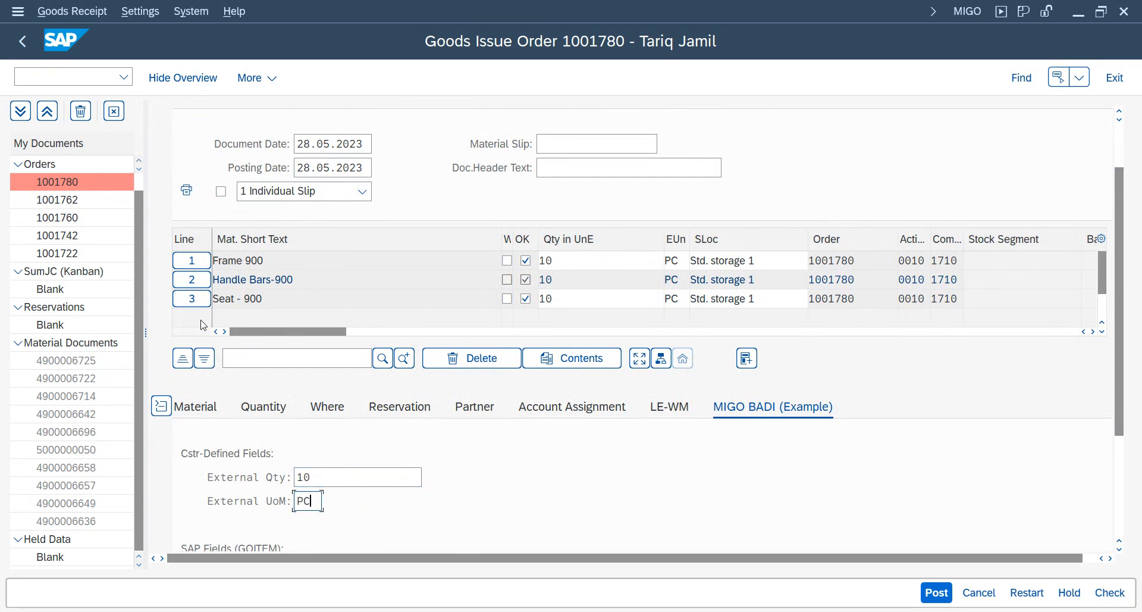
Step: Fill in external quantity 10 and unit PC for line 3, Seat - 900, in its MIGO BADI details
{"action": "left_click", "coordinate": [334, 481]}
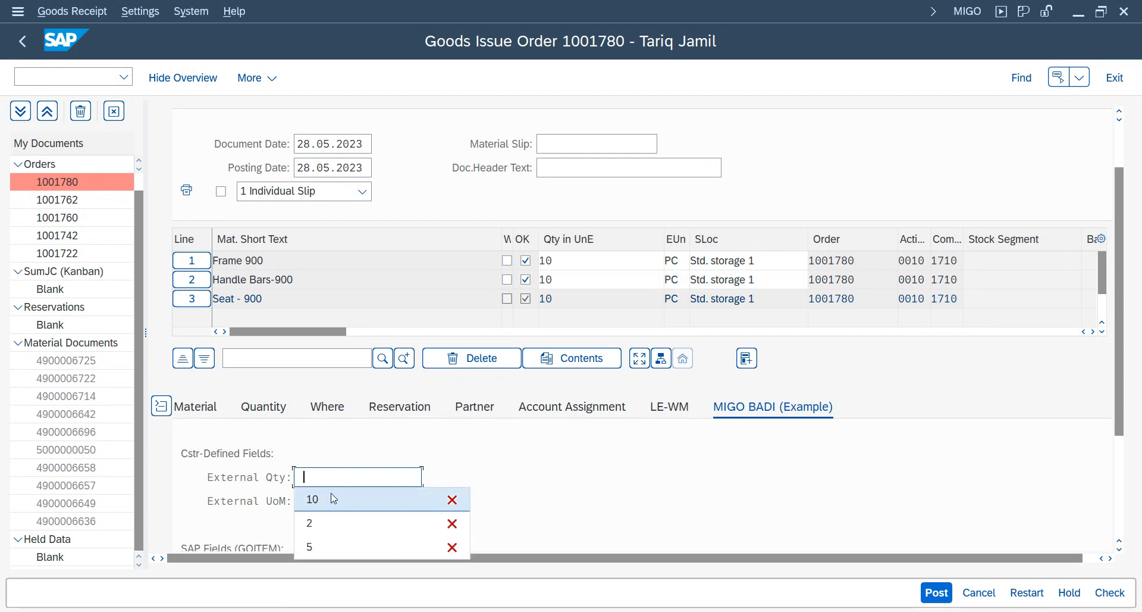
{"action": "left_click", "coordinate": [334, 498]}
{"action": "left_click", "coordinate": [307, 500]}
{"action": "left_click", "coordinate": [310, 523]}
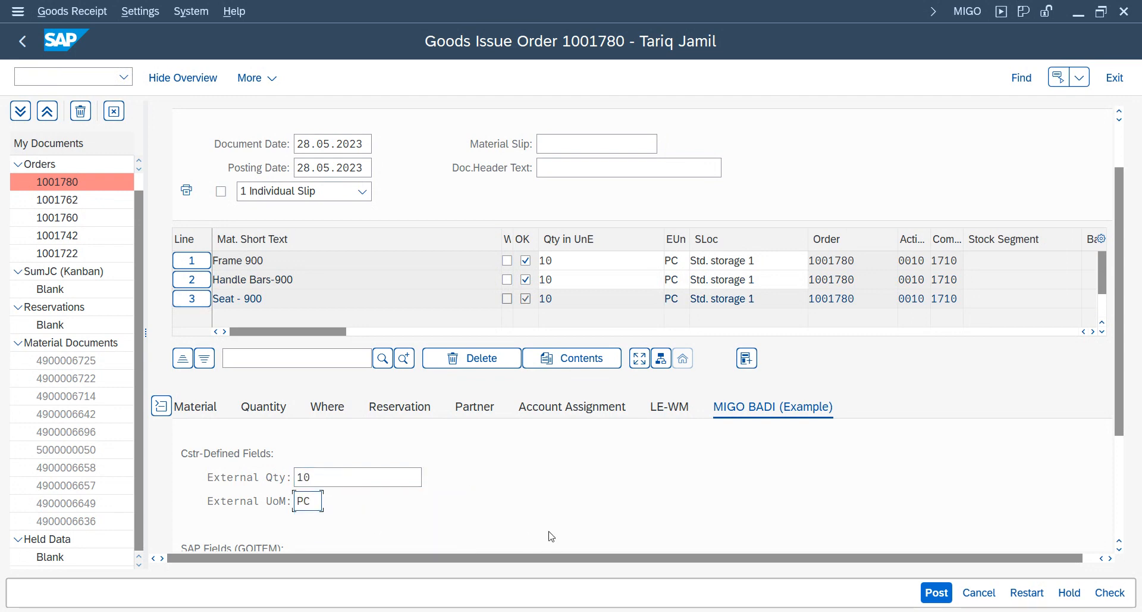
Step: Run the check on the goods issue document and examine the posting period message in the log
{"action": "left_click", "coordinate": [1111, 592]}
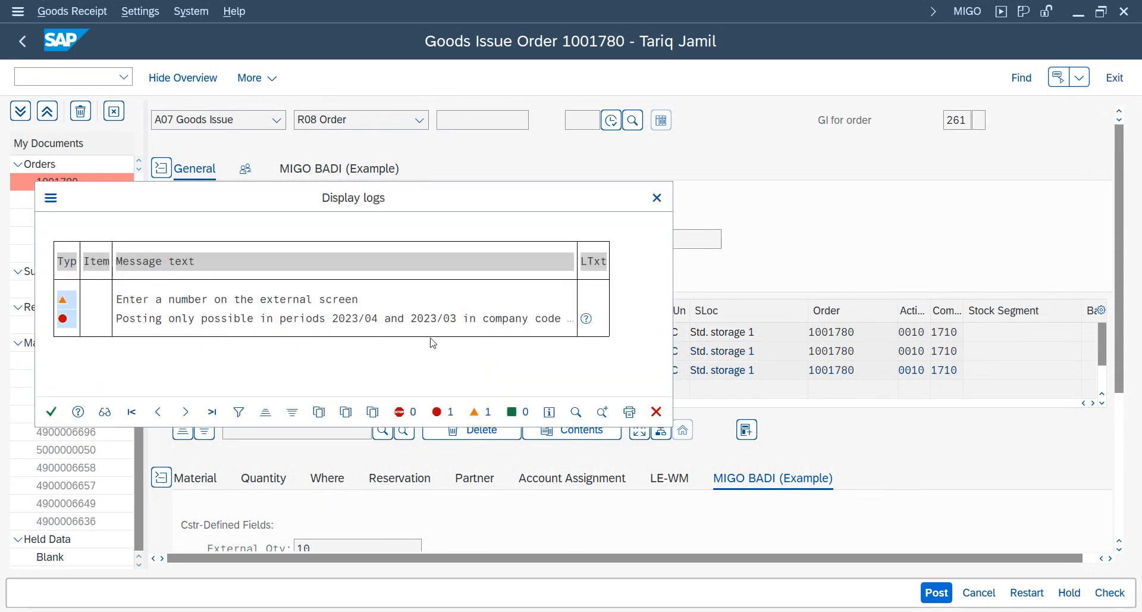
{"action": "left_click", "coordinate": [374, 319]}
Step: Switch to the SAP Easy Access session, compare company code 1710's current and previous periods in MMRV, and leave the transaction
{"action": "left_click", "coordinate": [360, 611]}
{"action": "left_click", "coordinate": [664, 583]}
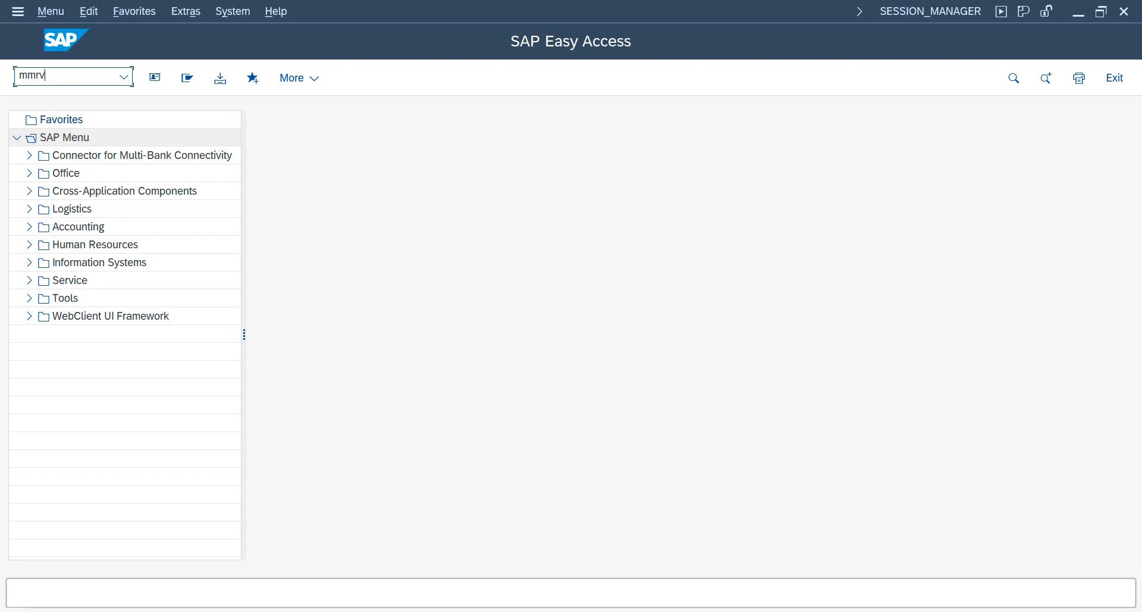
{"action": "key", "text": "Return"}
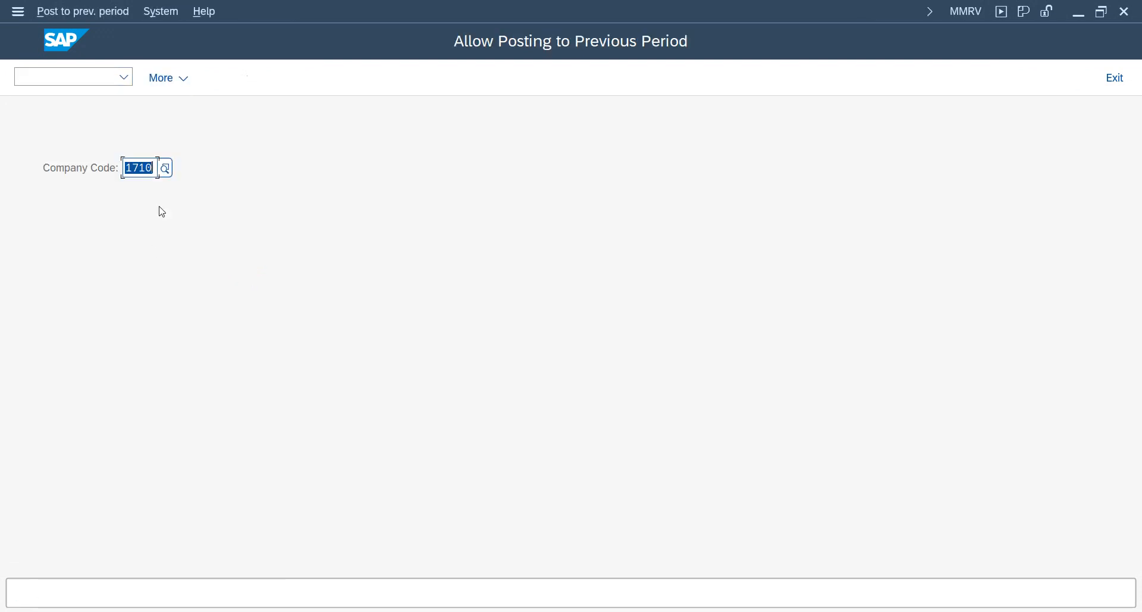
{"action": "key", "text": "Return"}
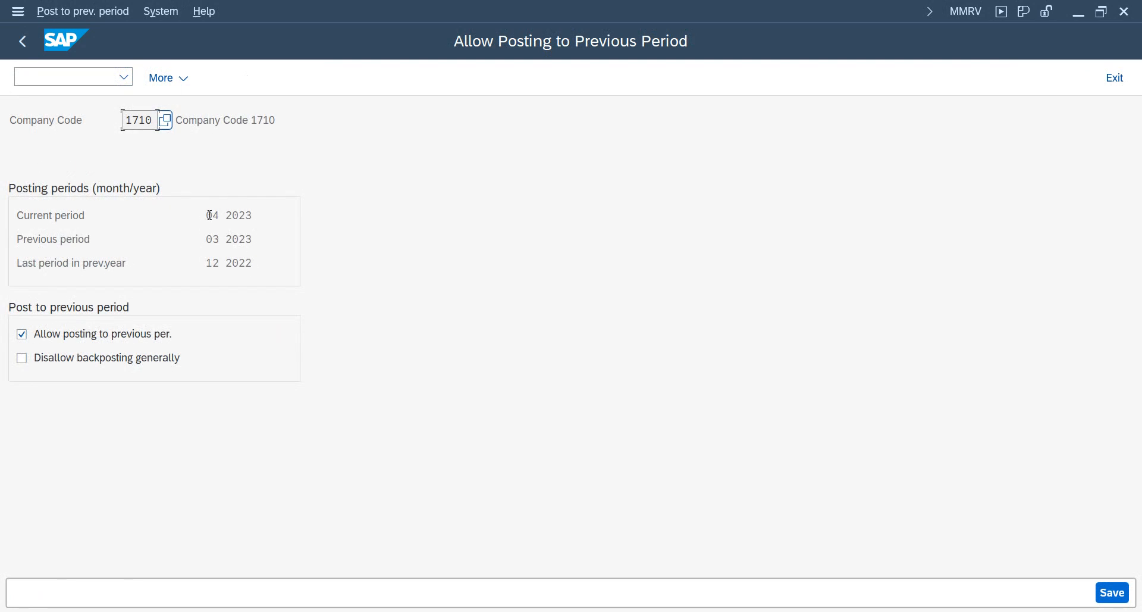
{"action": "double_click", "coordinate": [210, 215]}
{"action": "double_click", "coordinate": [209, 241]}
{"action": "left_click", "coordinate": [20, 50]}
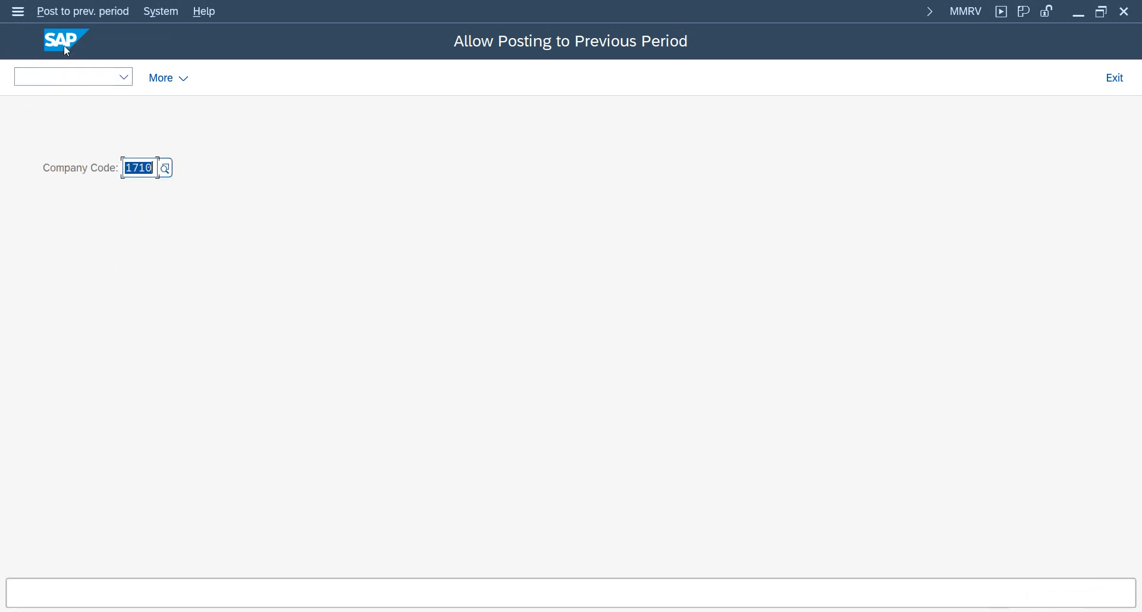
{"action": "left_click", "coordinate": [53, 73]}
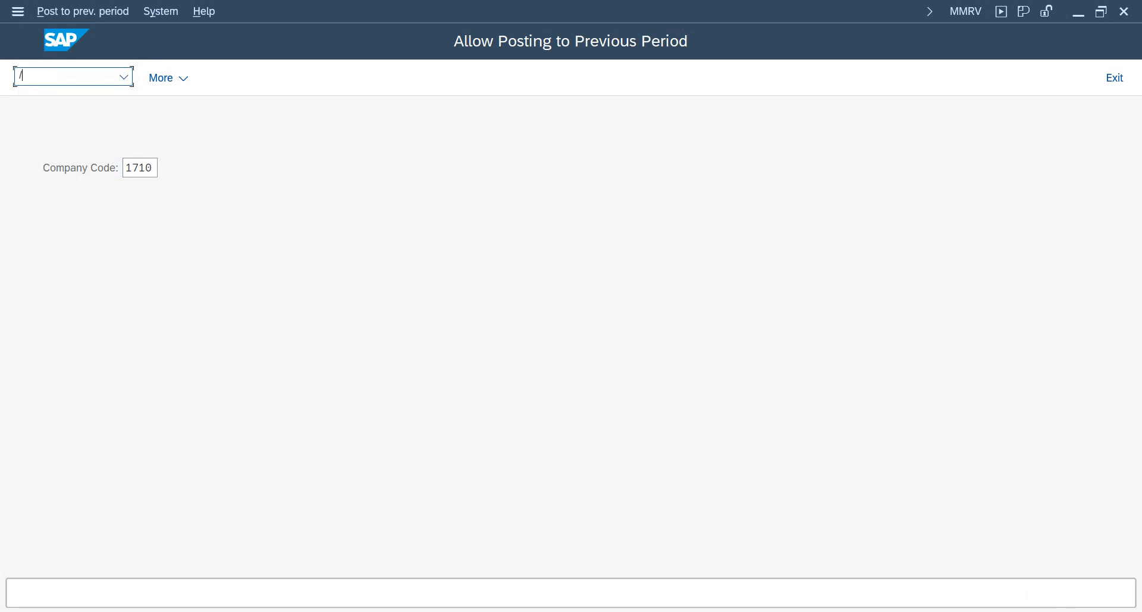
{"action": "type", "text": "/n"}
{"action": "key", "text": "Return"}
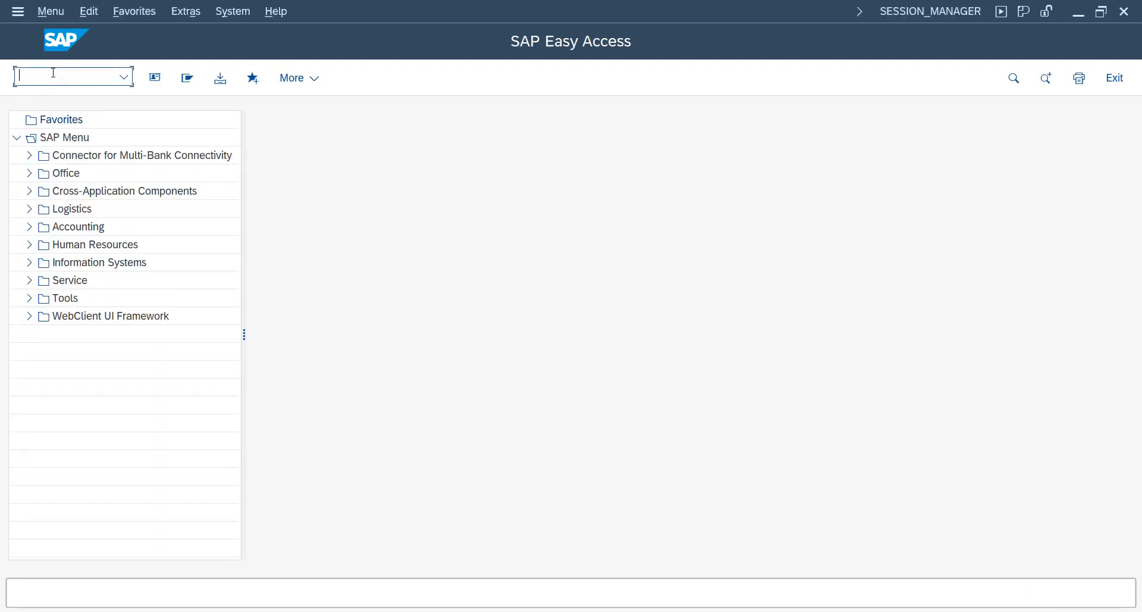
Step: Open transaction MMPV and set both the from and to company code to 1710
{"action": "type", "text": "mmpv"}
{"action": "key", "text": "Return"}
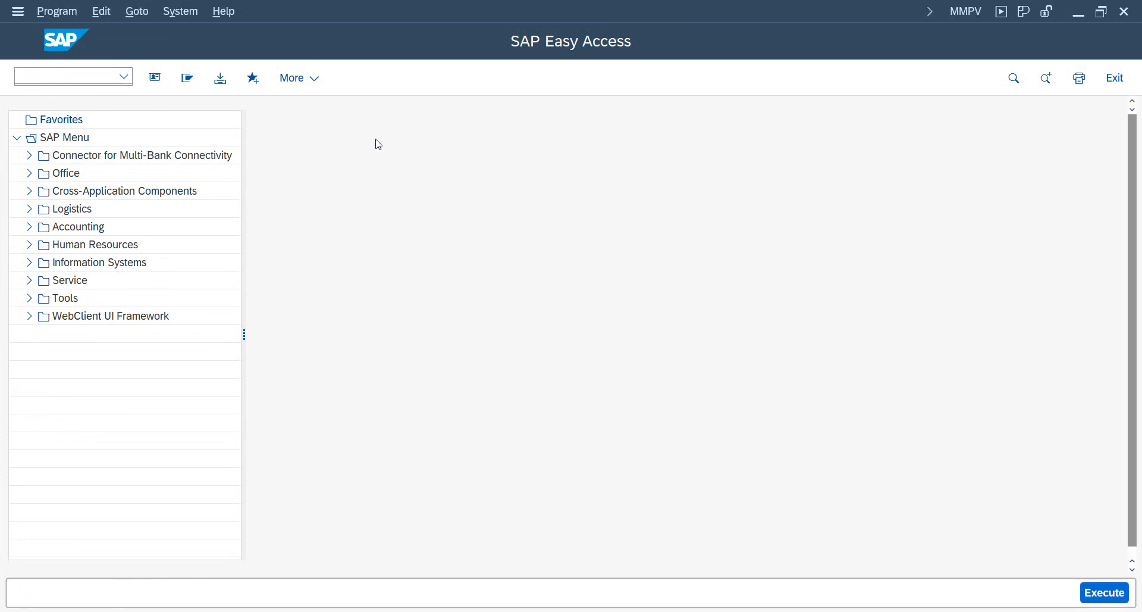
{"action": "type", "text": "1710"}
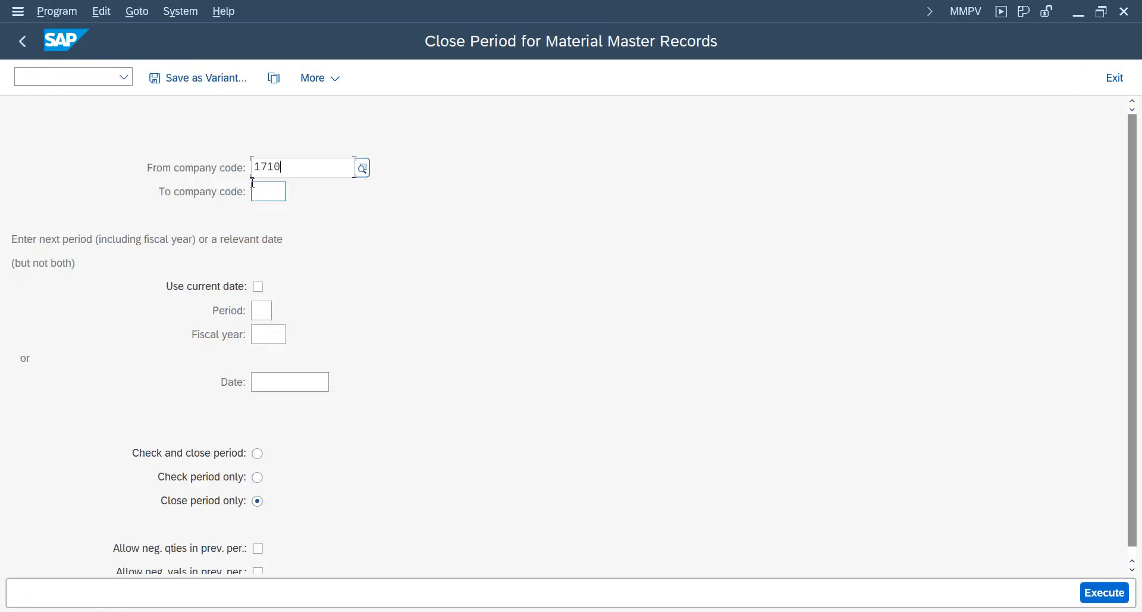
{"action": "left_click", "coordinate": [254, 186]}
{"action": "type", "text": "1710"}
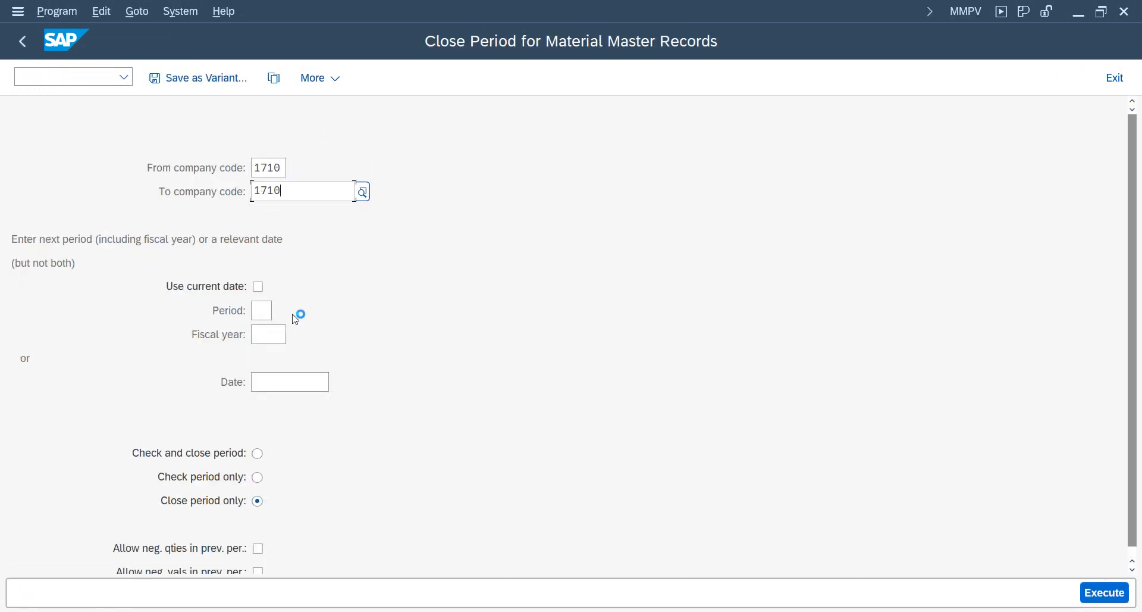
Step: Set the period closing to use the current date with the option Check and close period
{"action": "left_click", "coordinate": [258, 287]}
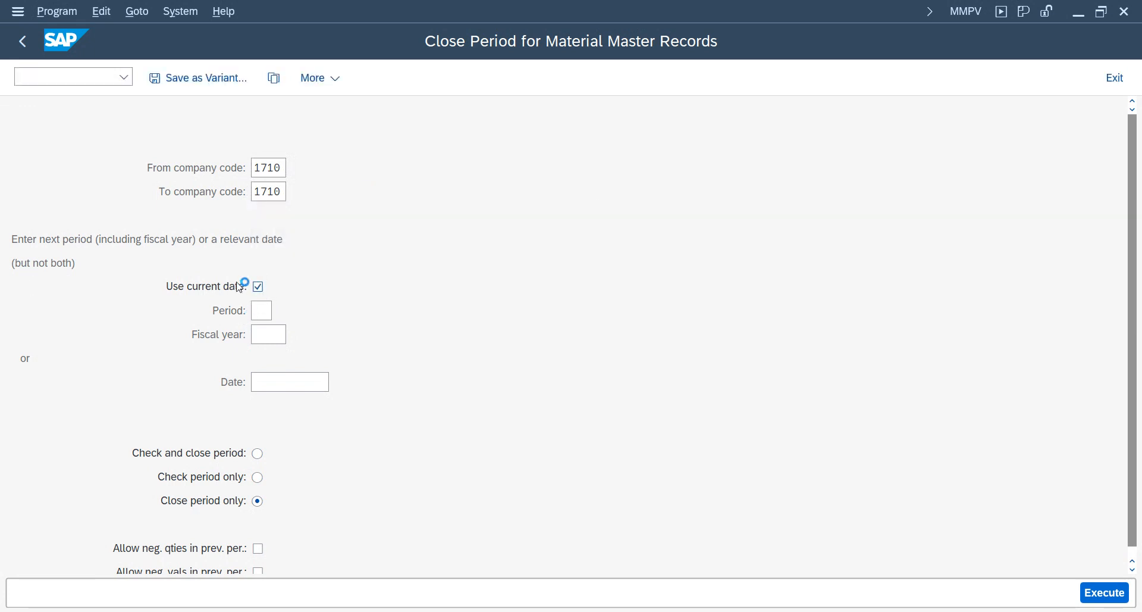
{"action": "left_click", "coordinate": [258, 454]}
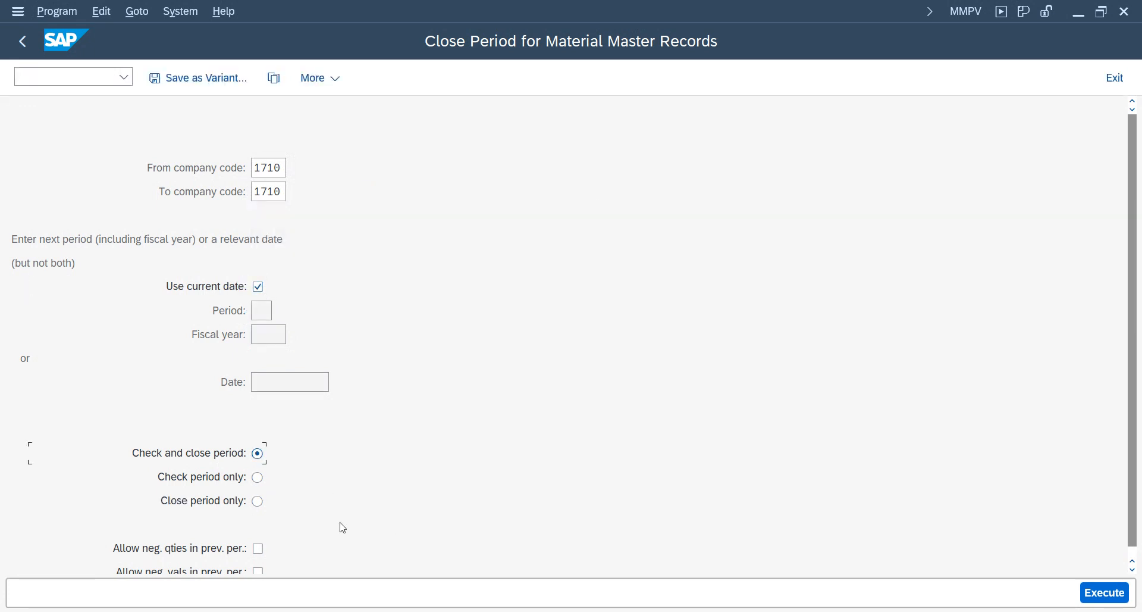
{"action": "scroll", "coordinate": [343, 528], "scroll_direction": "down", "scroll_amount": 1}
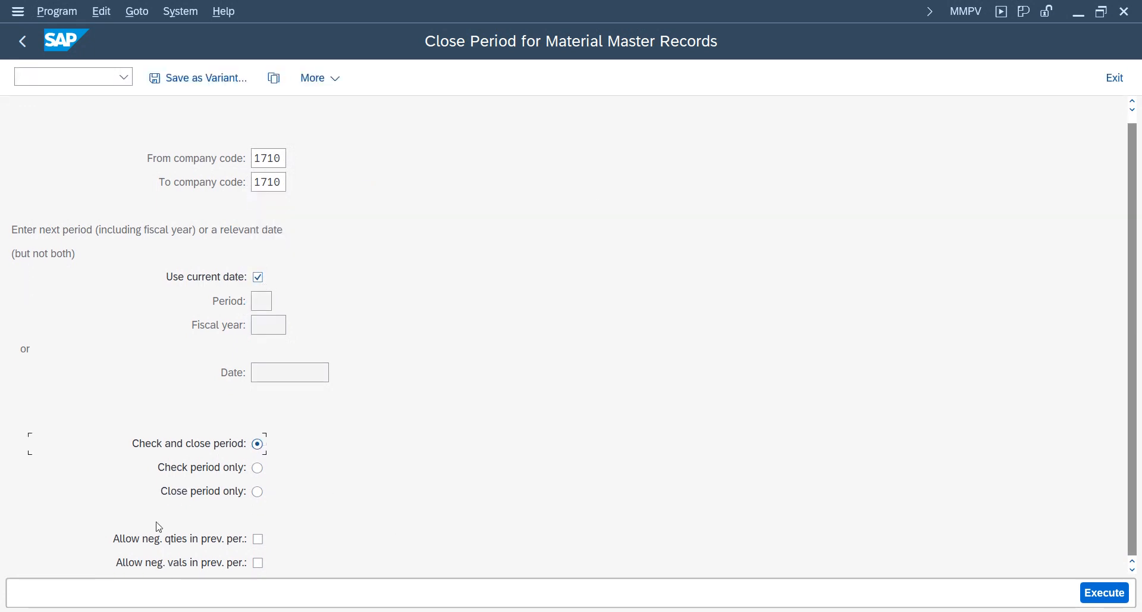
Step: Execute the period closing for company code 1710, rerun it with the option Close period only, and leave the log
{"action": "left_click", "coordinate": [1104, 592]}
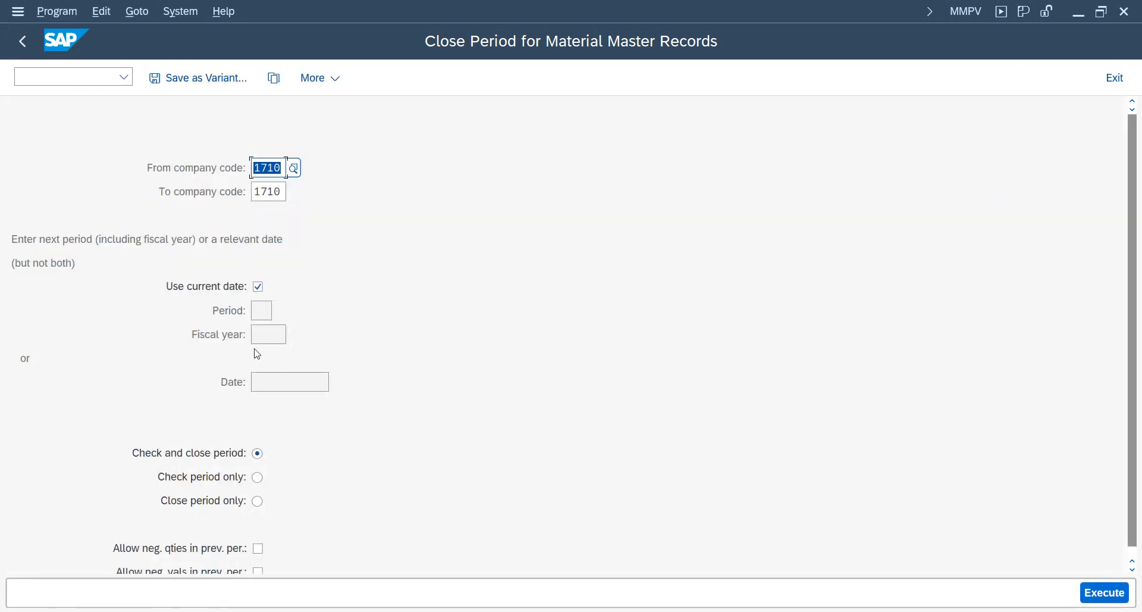
{"action": "left_click", "coordinate": [259, 504]}
{"action": "left_click", "coordinate": [1103, 593]}
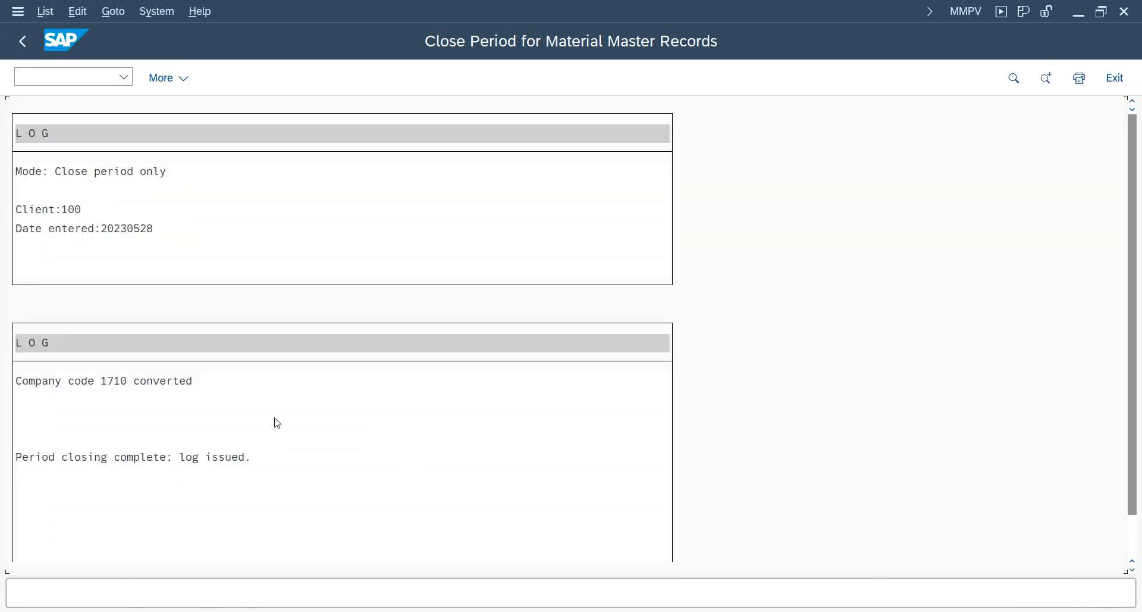
{"action": "left_click", "coordinate": [208, 382]}
{"action": "left_click", "coordinate": [22, 49]}
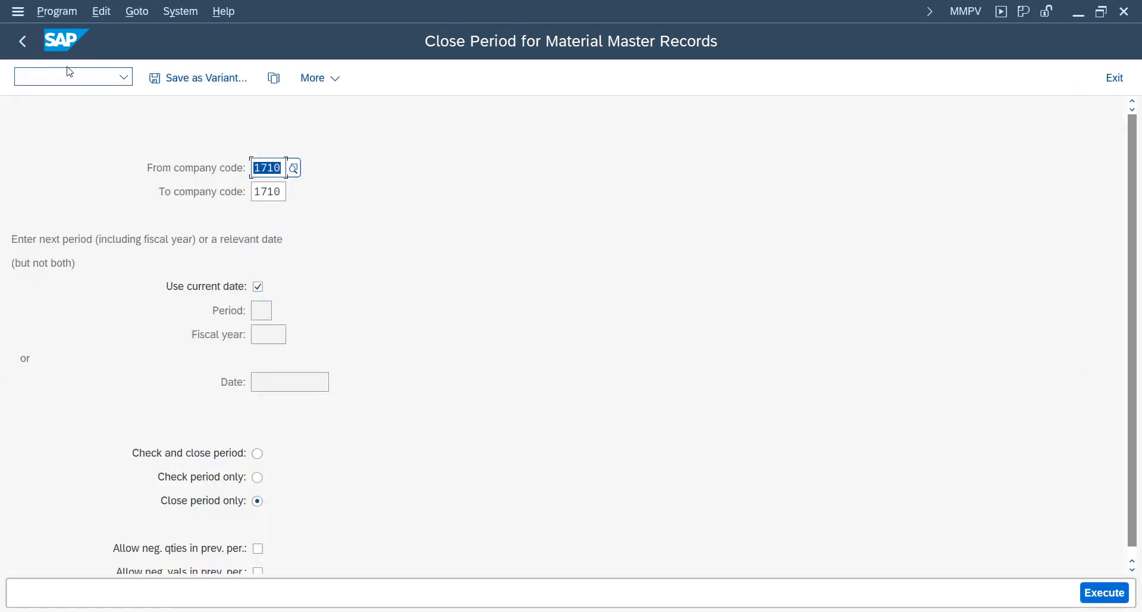
Step: Open transaction MMRV for company code 1710, examine its current and previous posting periods, and return to the company code entry
{"action": "left_click", "coordinate": [125, 76]}
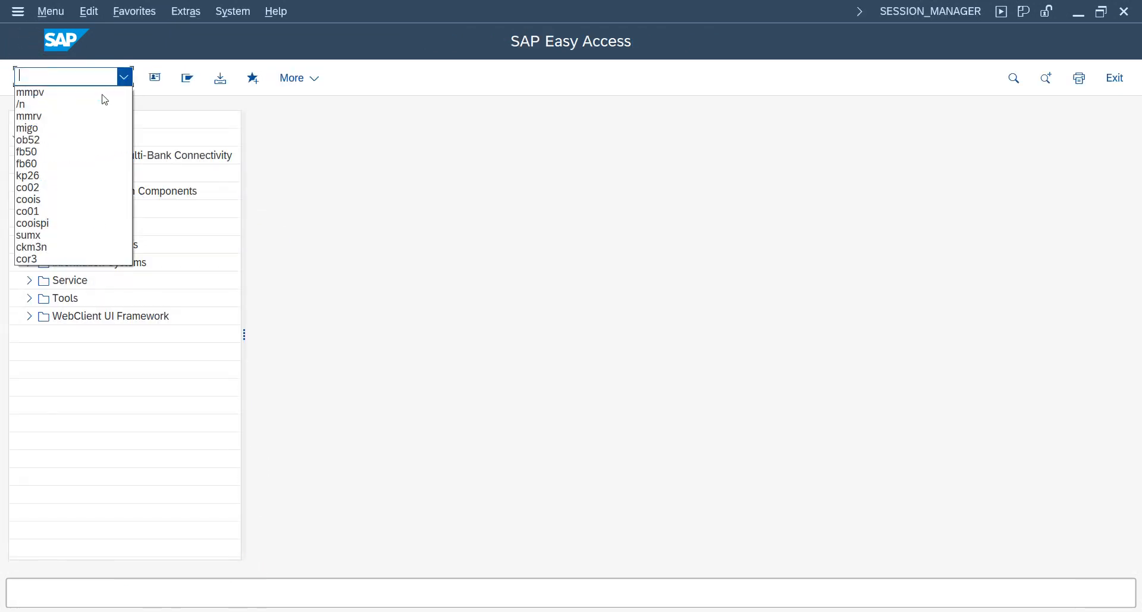
{"action": "left_click", "coordinate": [66, 116]}
{"action": "key", "text": "Return"}
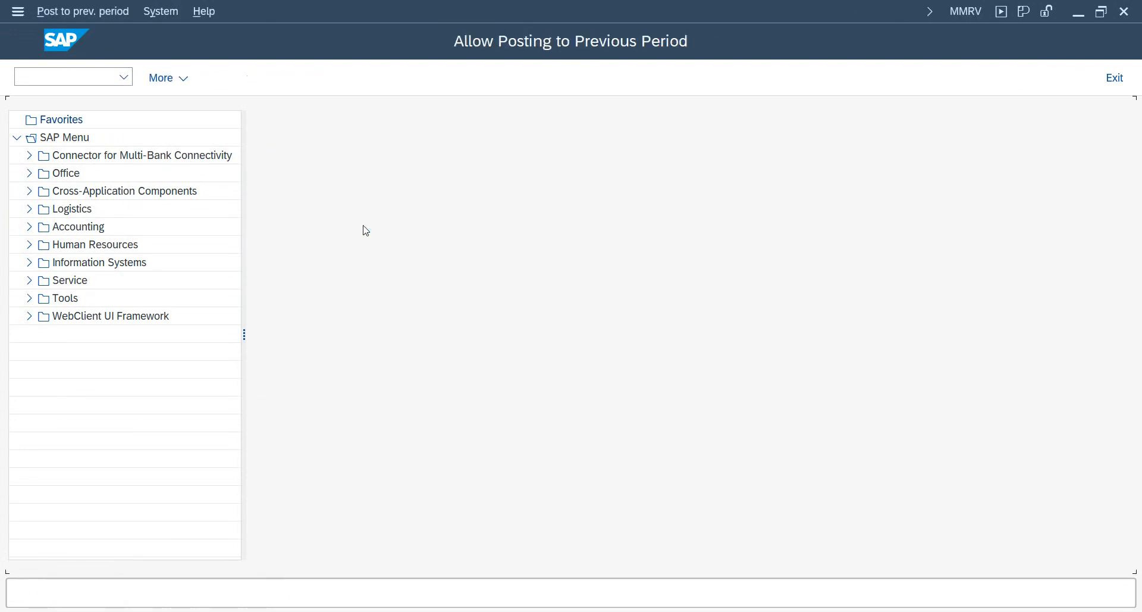
{"action": "key", "text": "Return"}
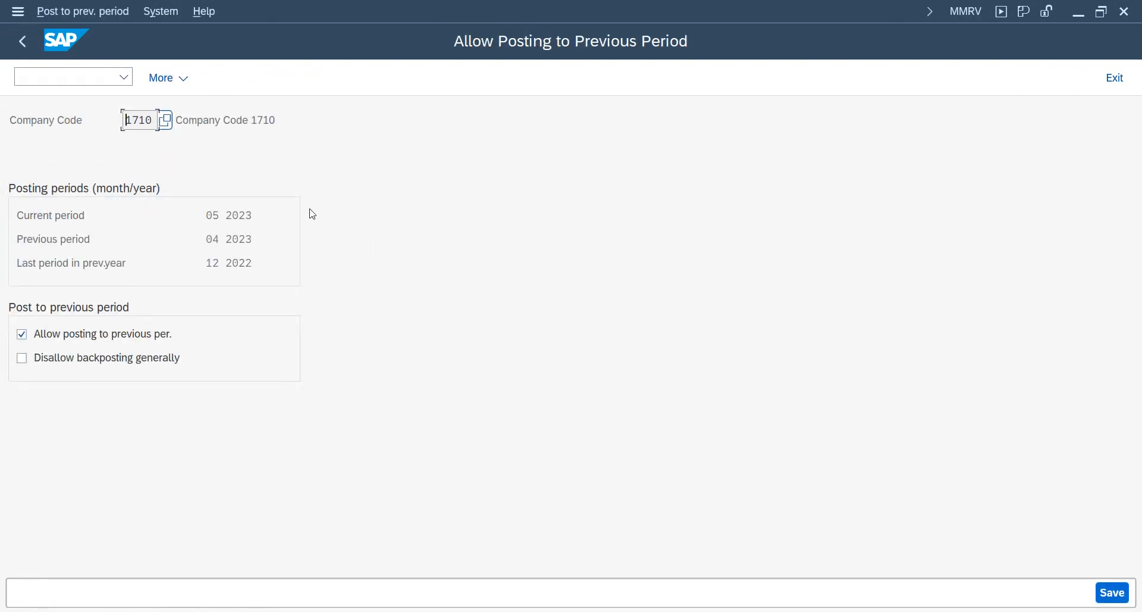
{"action": "left_click", "coordinate": [22, 41]}
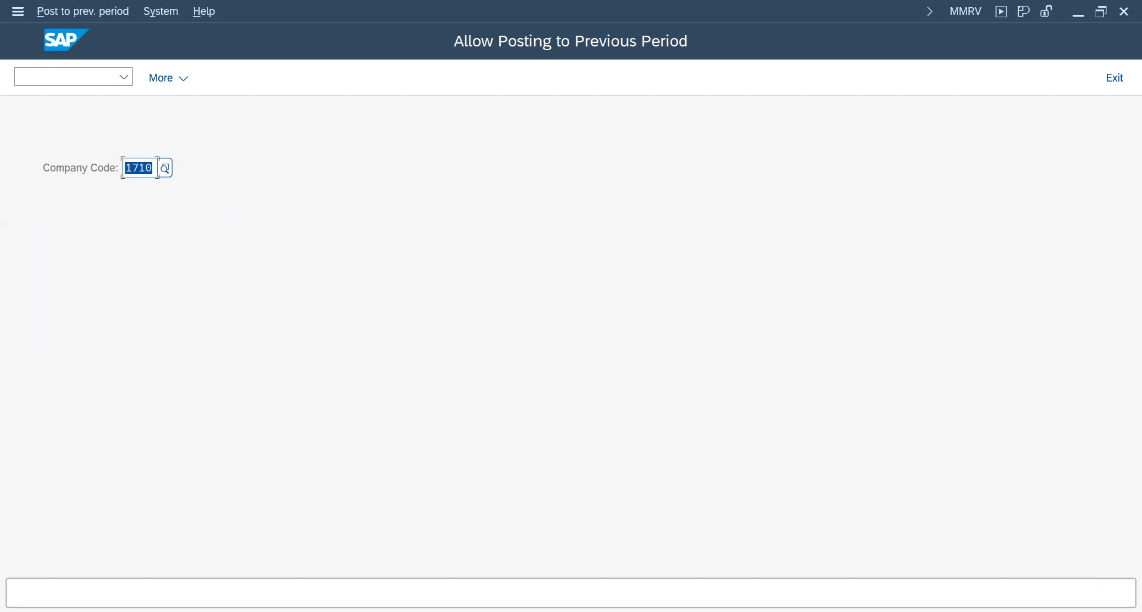
Step: Switch to the goods issue session, close the old log, rerun the document check, and confirm the new log
{"action": "mouse_move", "coordinate": [326, 607]}
{"action": "left_click", "coordinate": [463, 581]}
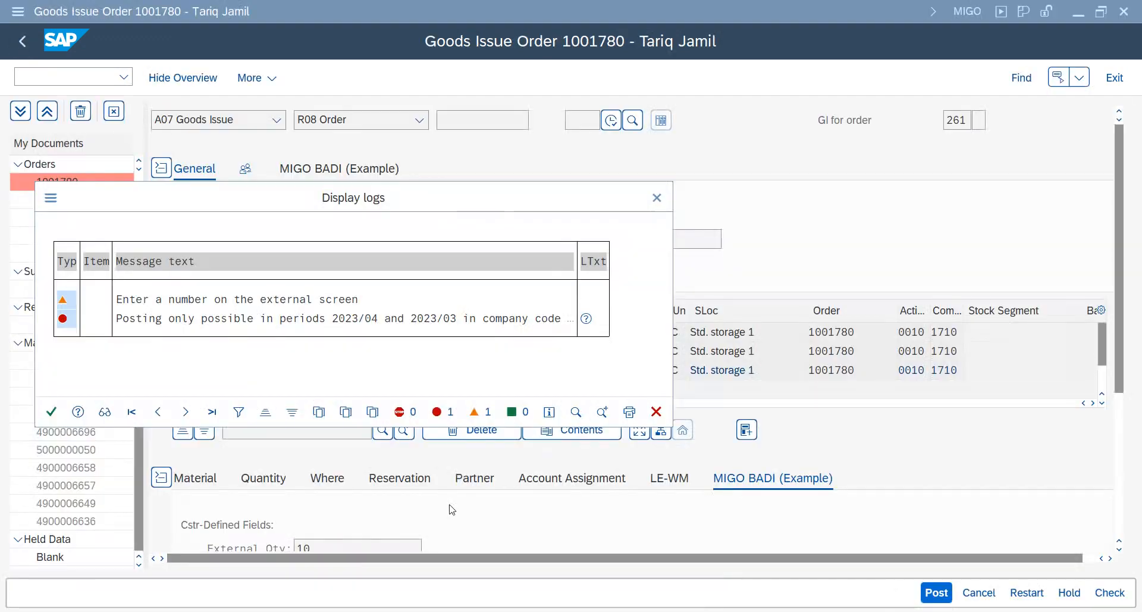
{"action": "left_click", "coordinate": [657, 412]}
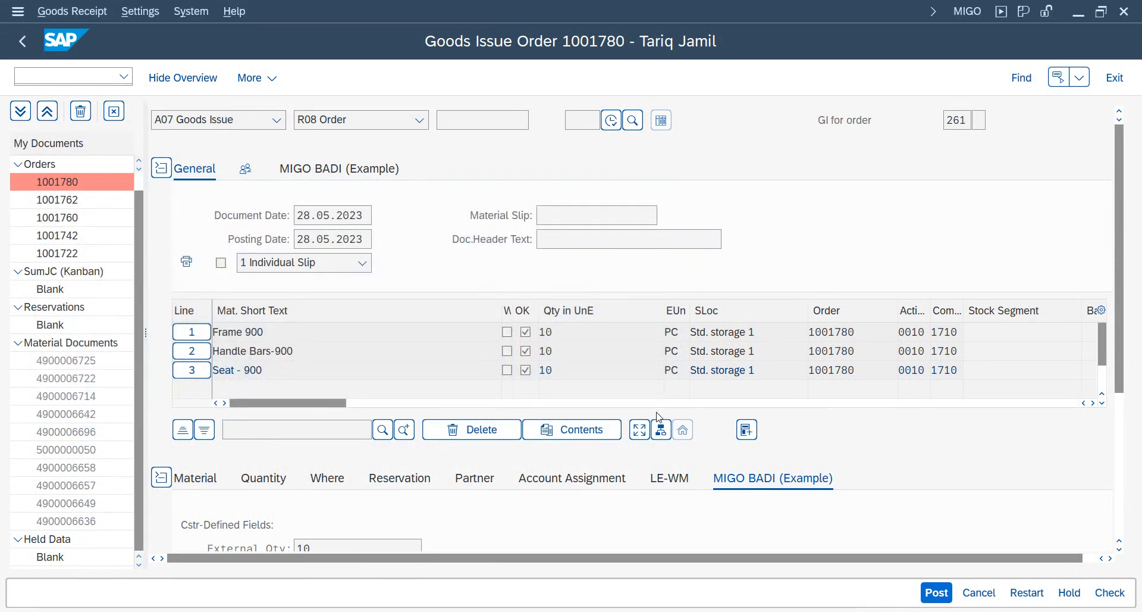
{"action": "left_click", "coordinate": [1111, 592]}
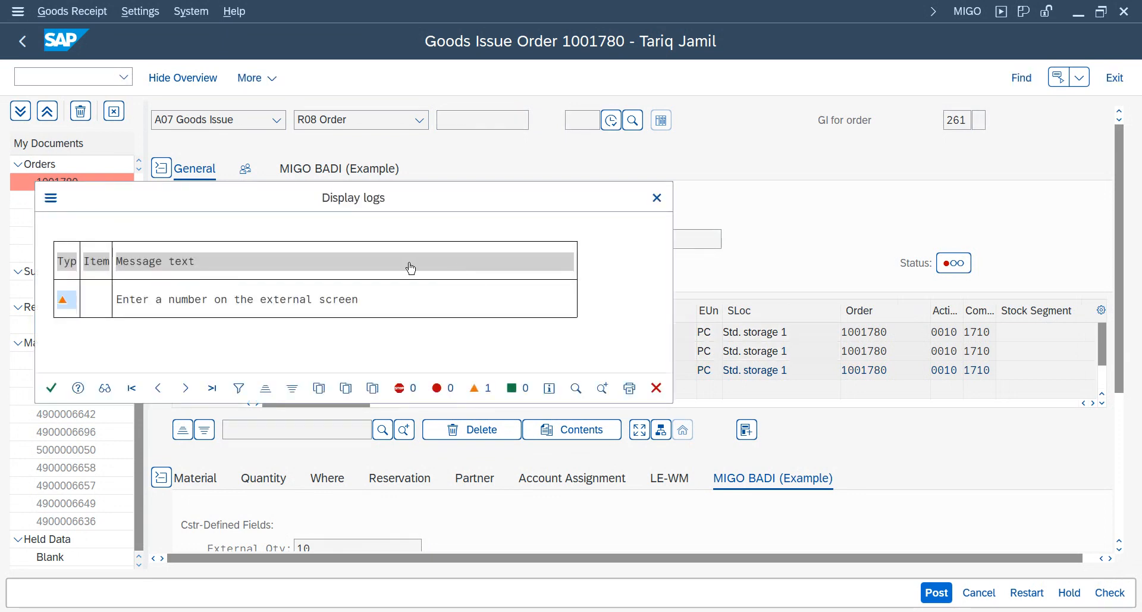
{"action": "left_click", "coordinate": [56, 396]}
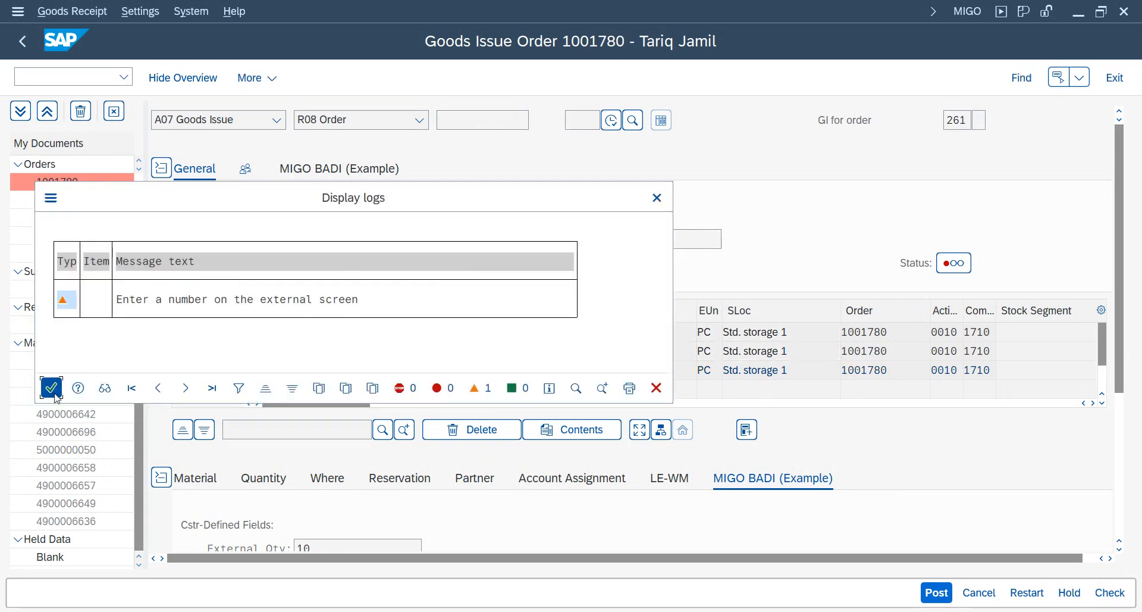